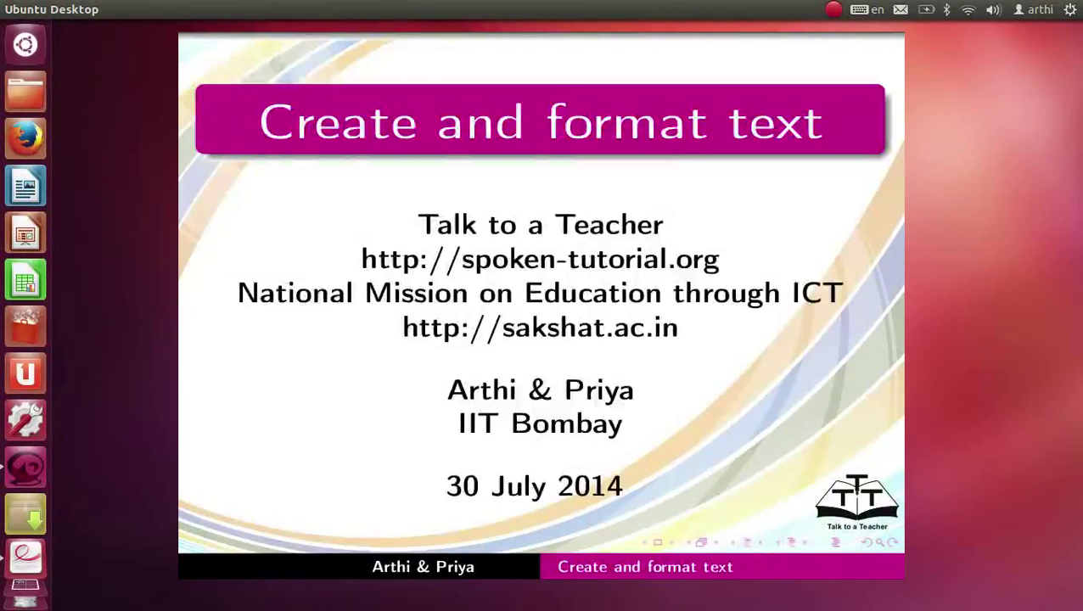
- Step through the Learning Objectives to System requirements: Ubuntu Linux 12.04, Inkscape 0.48.4
key("Right")
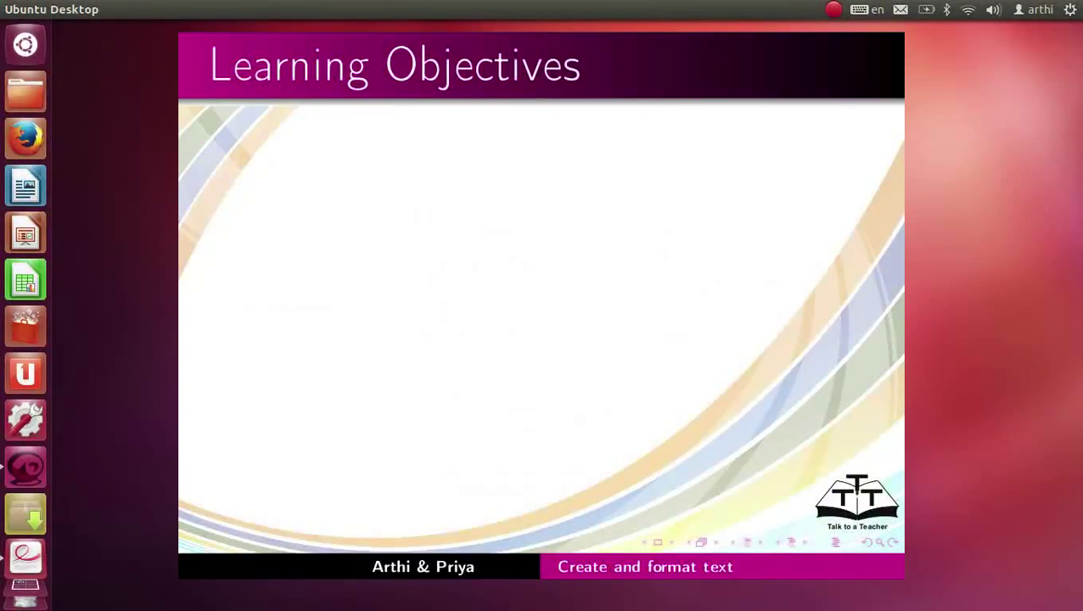
key("Right")
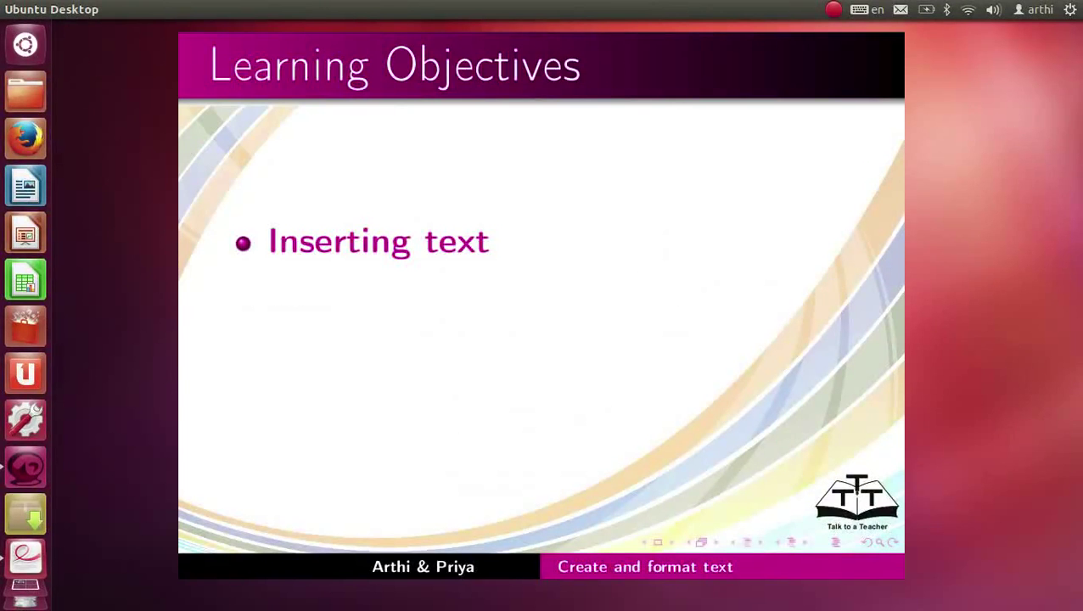
key("Right")
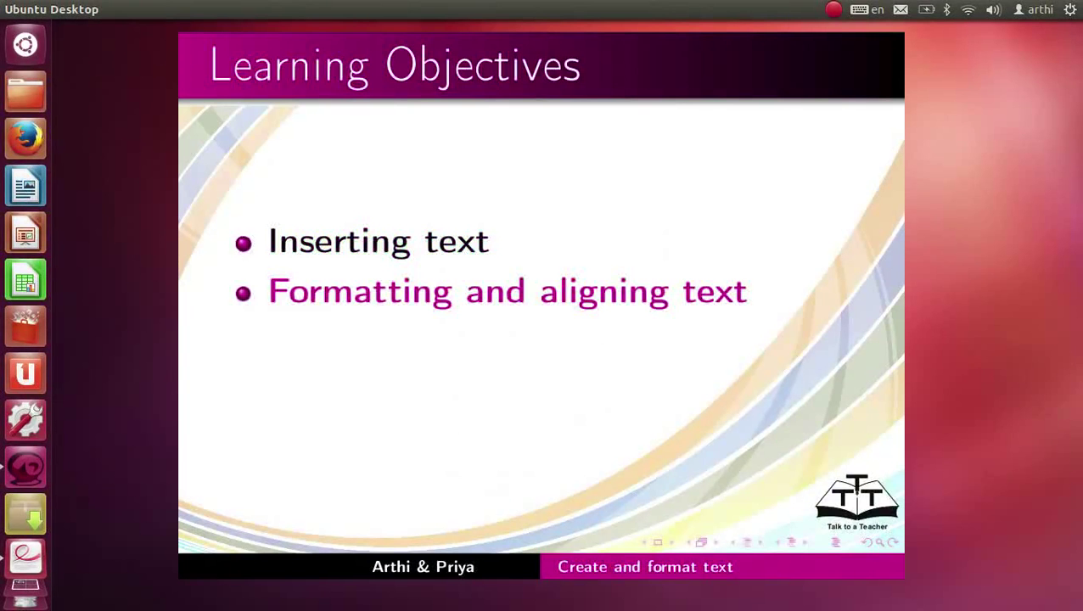
key("Right")
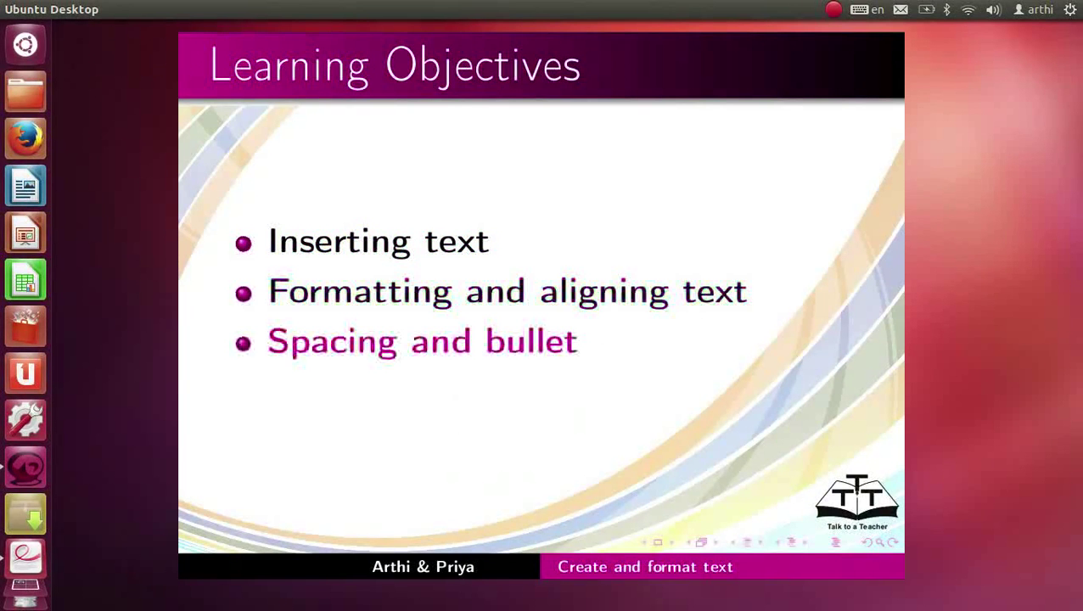
key("Right")
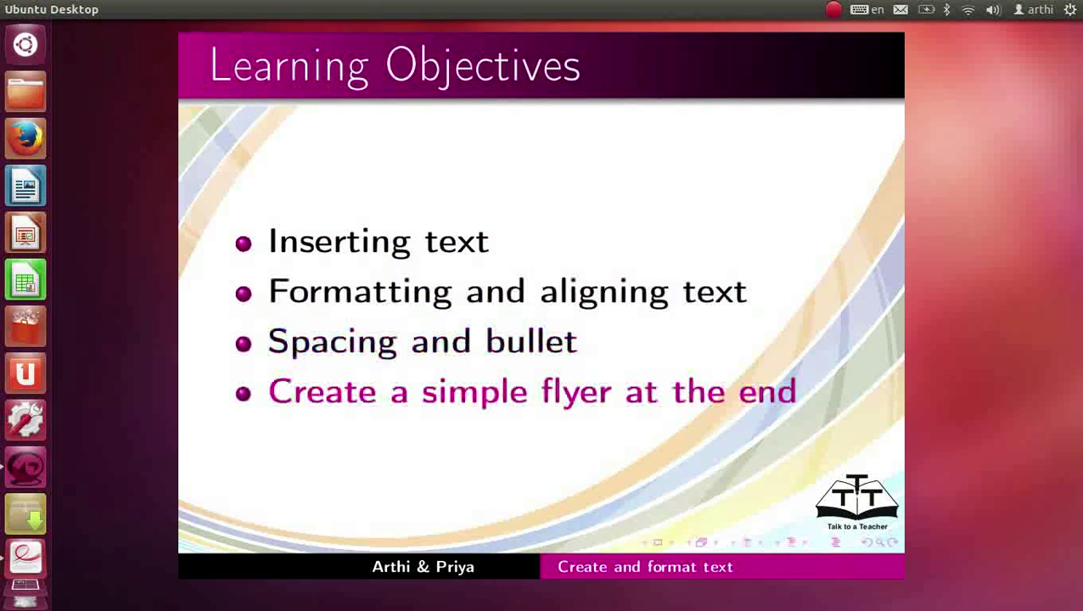
key("Right")
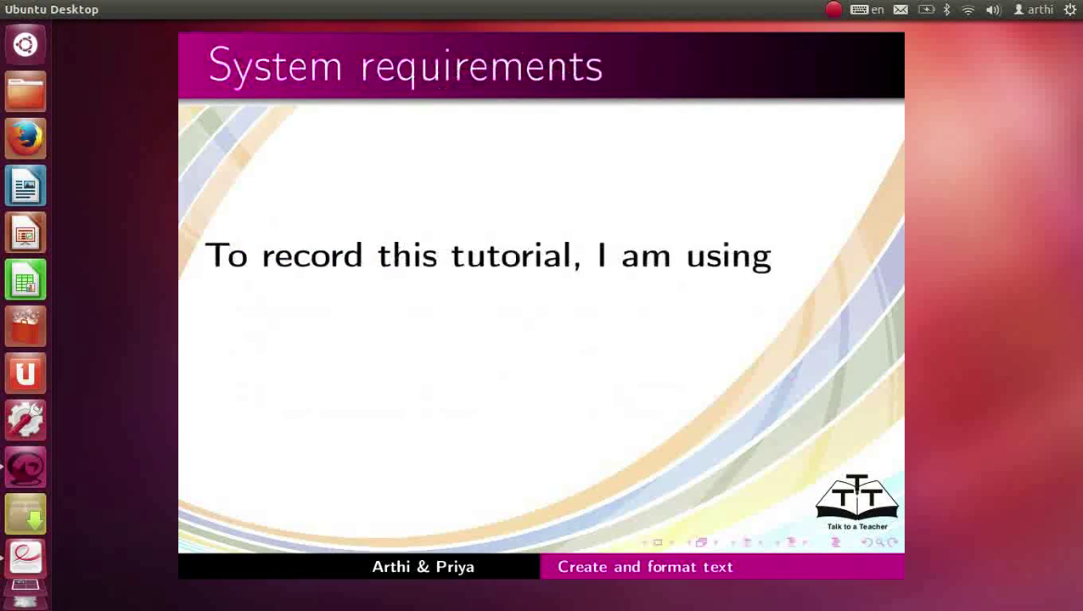
key("Right")
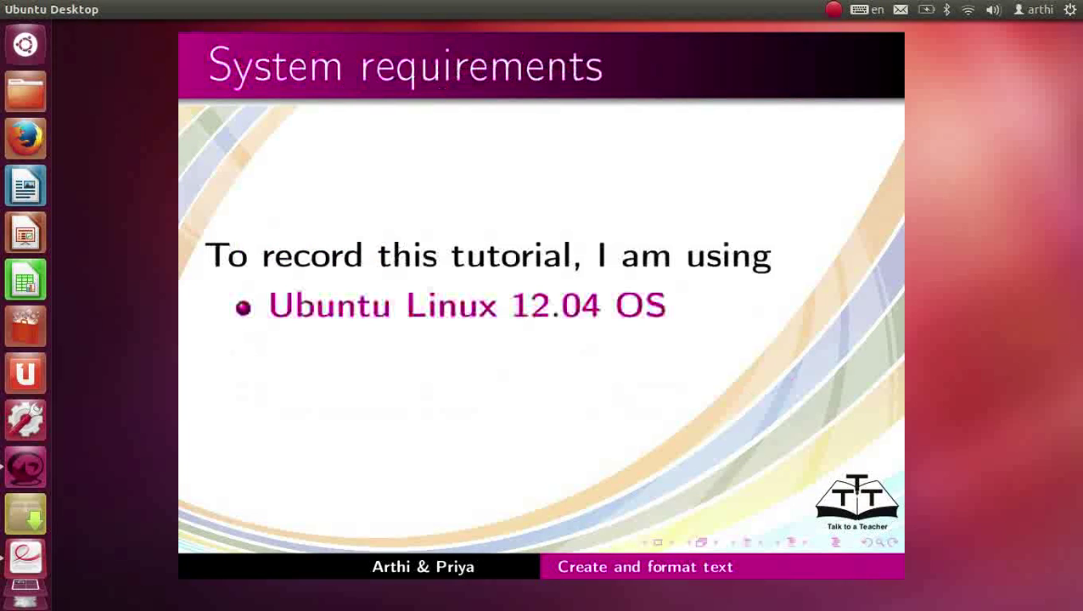
key("Right")
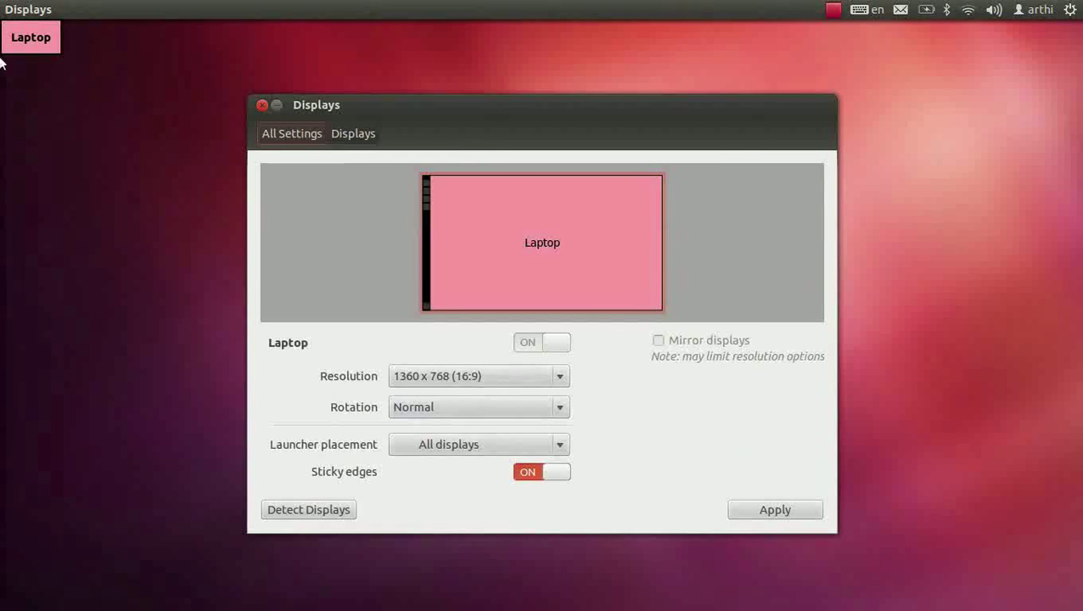
- Launch Inkscape by searching 'in' from the Dash
left_click(24, 47)
type("in")
key("Return")
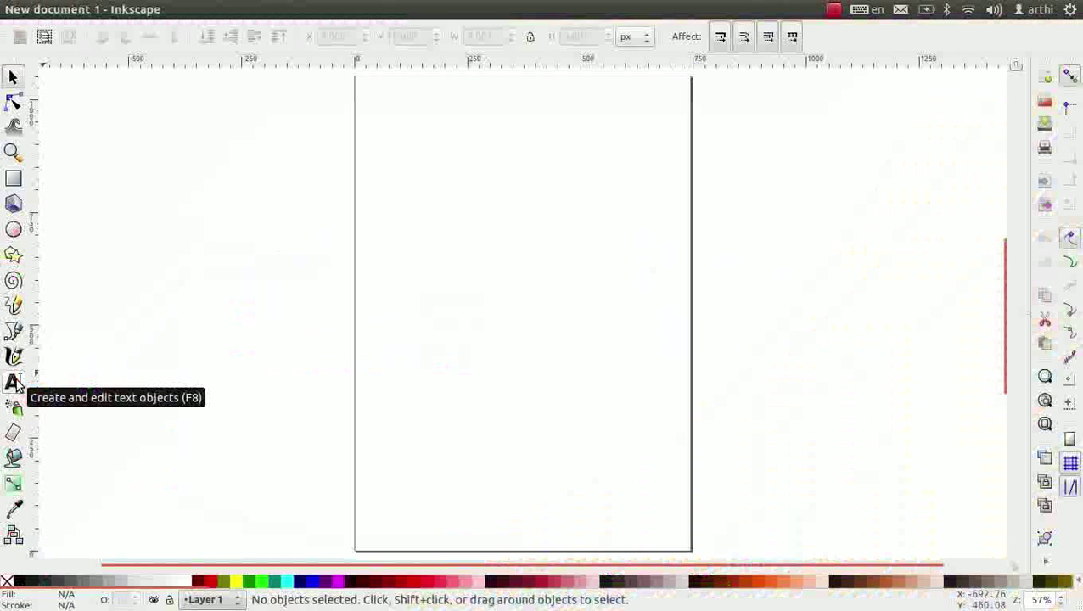
- Write the heading 'Spoken Tutorial' as one line of text near the page top
left_click(14, 382)
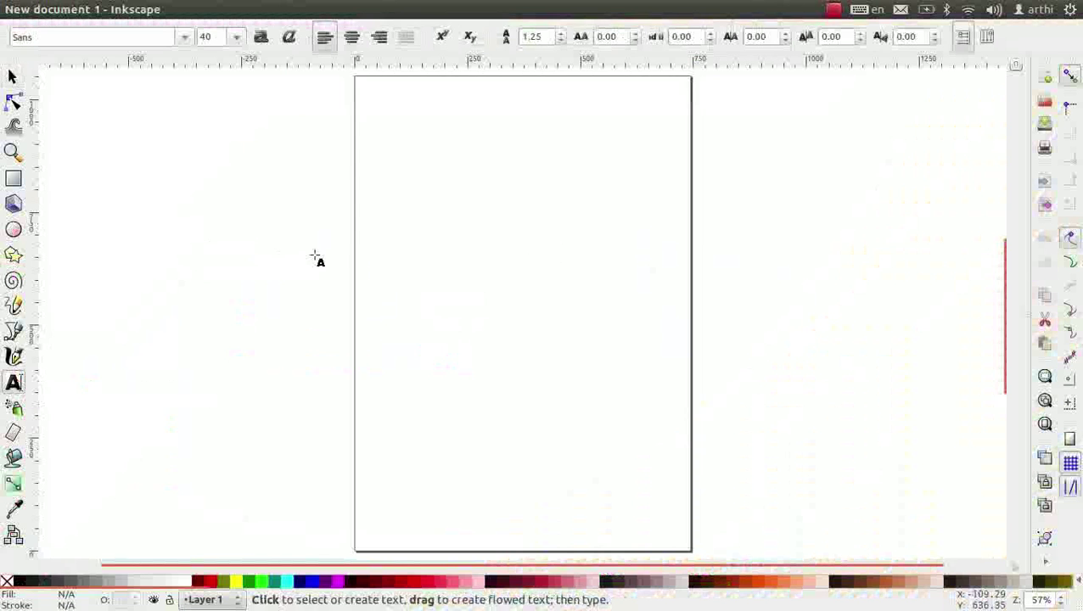
left_click(427, 99)
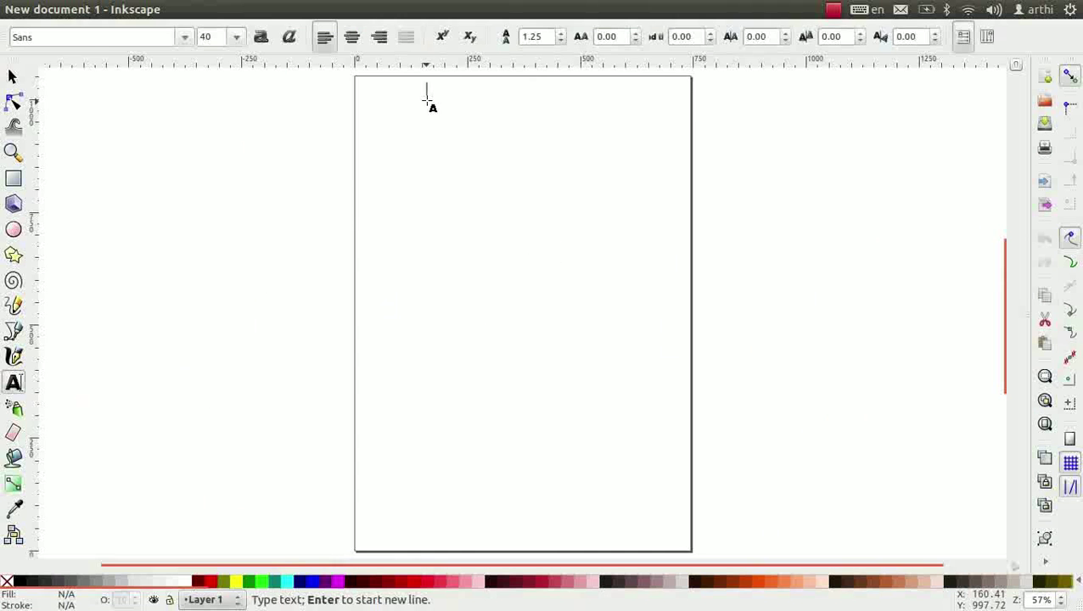
scroll(427, 100, "up", 2)
type("Sp")
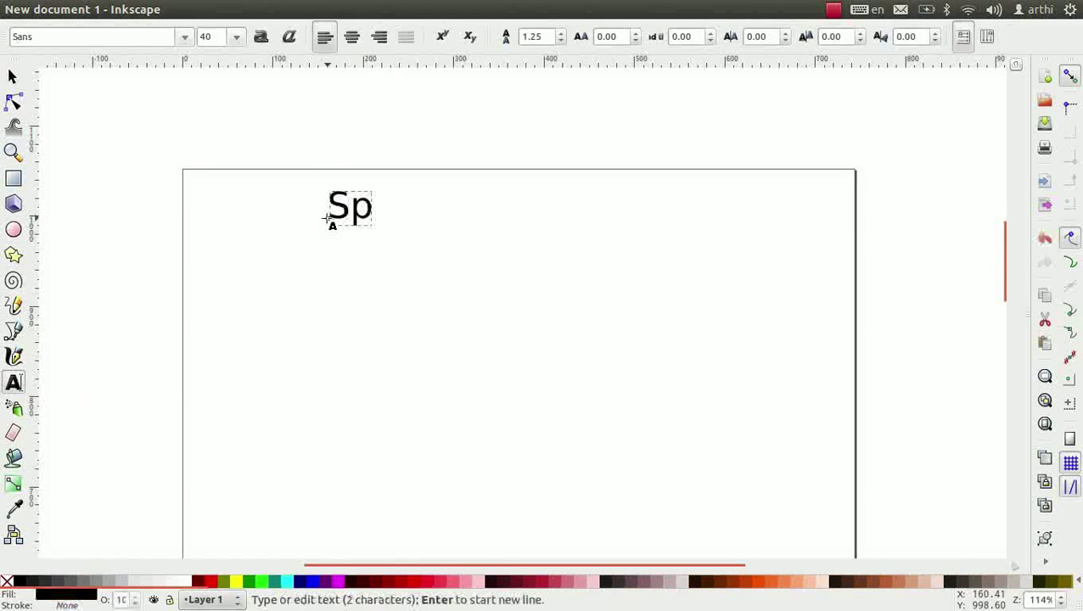
type("oke")
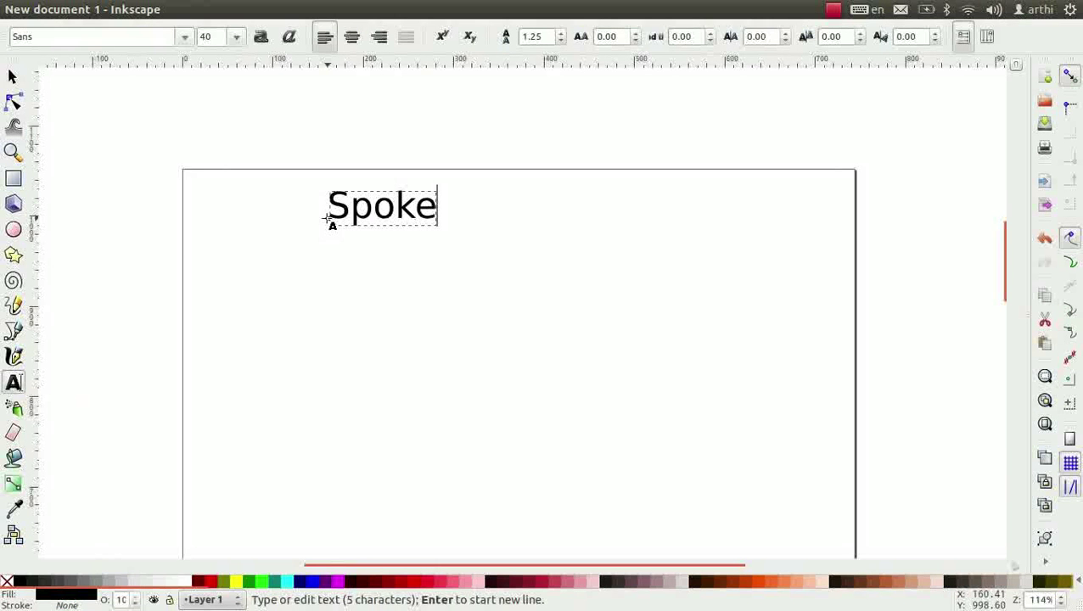
type("n")
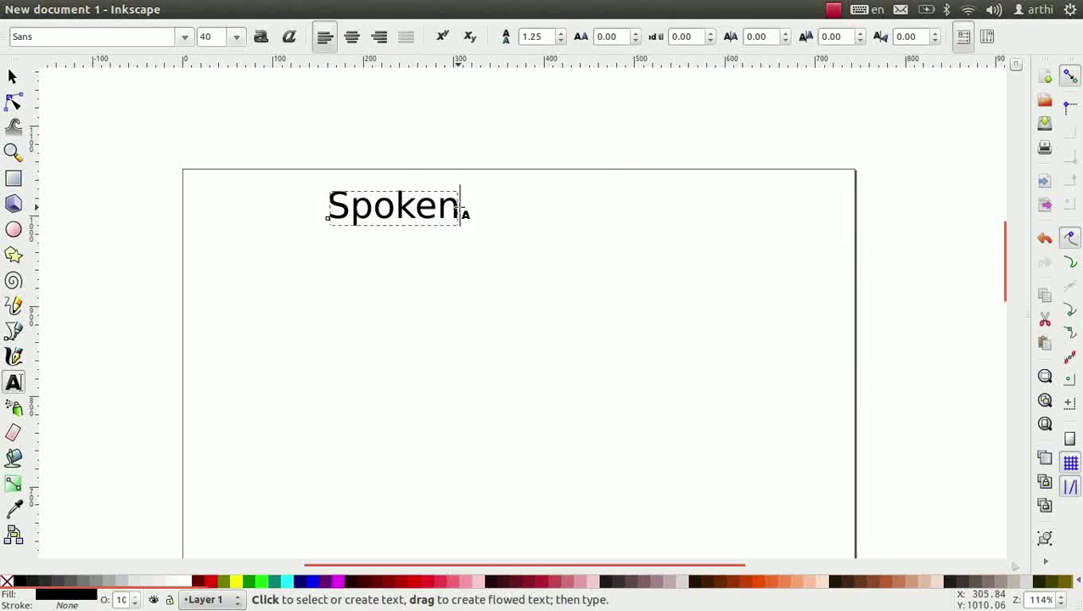
key("Return")
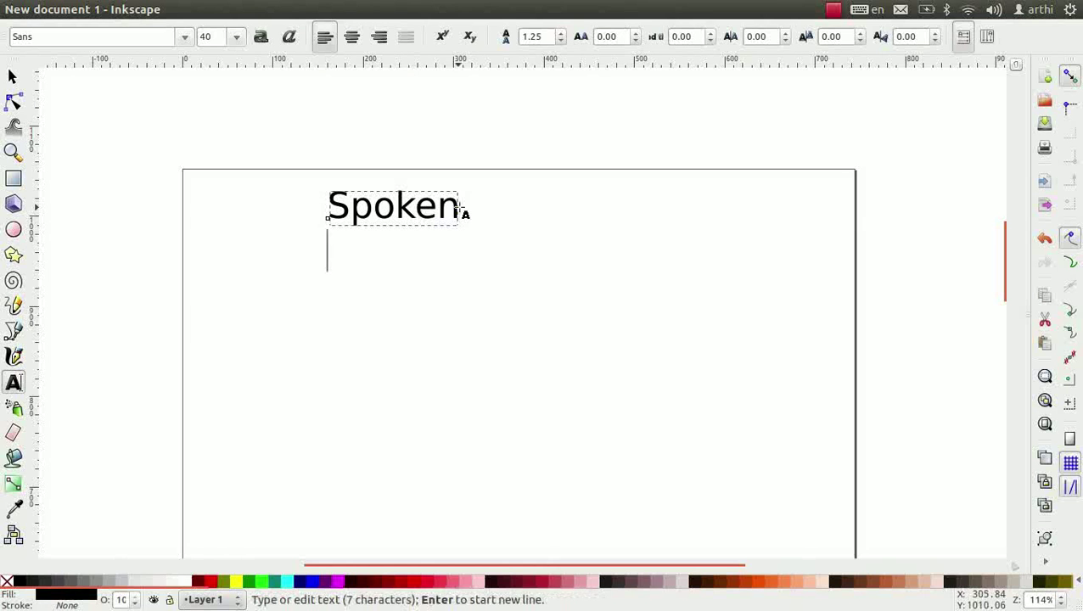
type("Tuto")
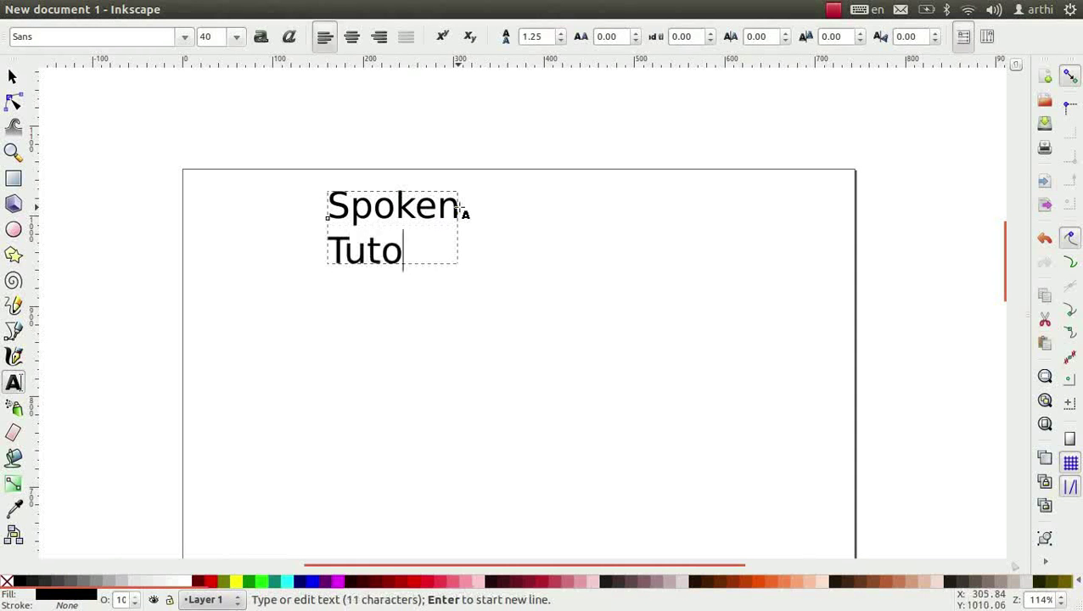
type("rial")
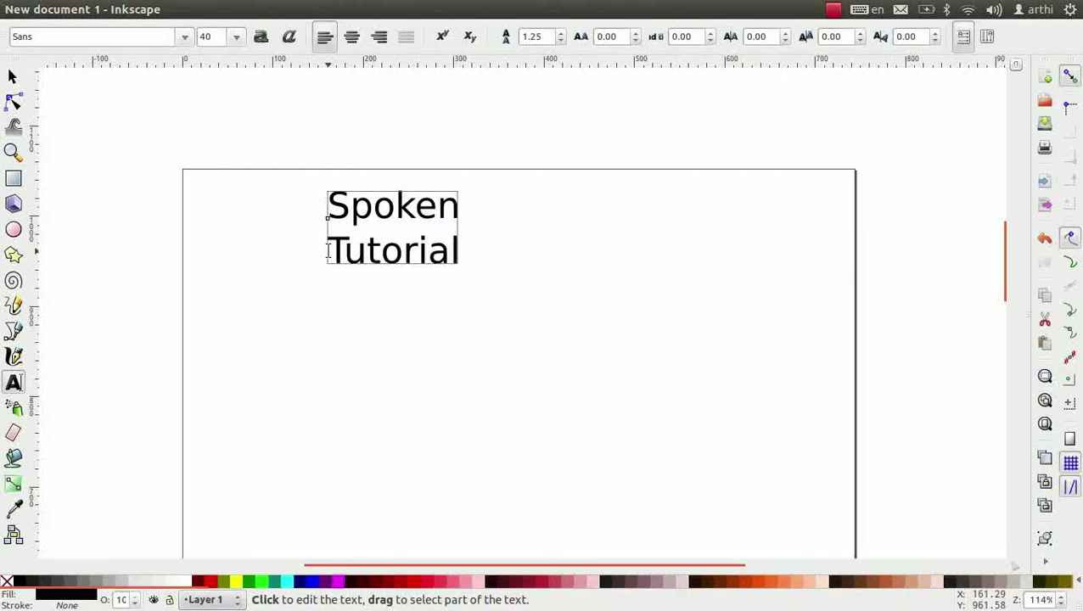
left_click(328, 253)
key("BackSpace")
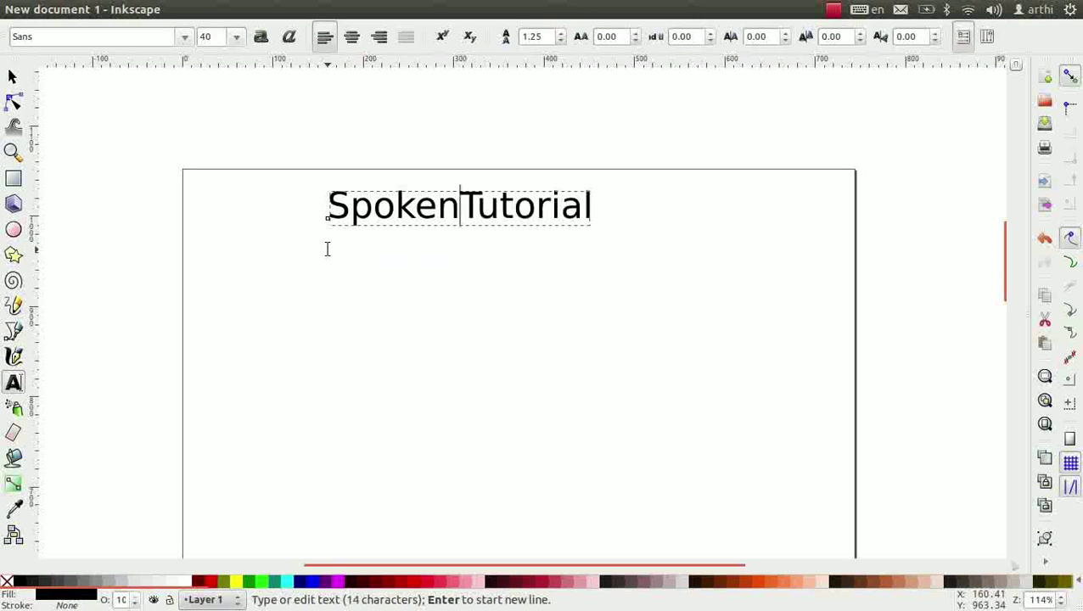
left_click(283, 271)
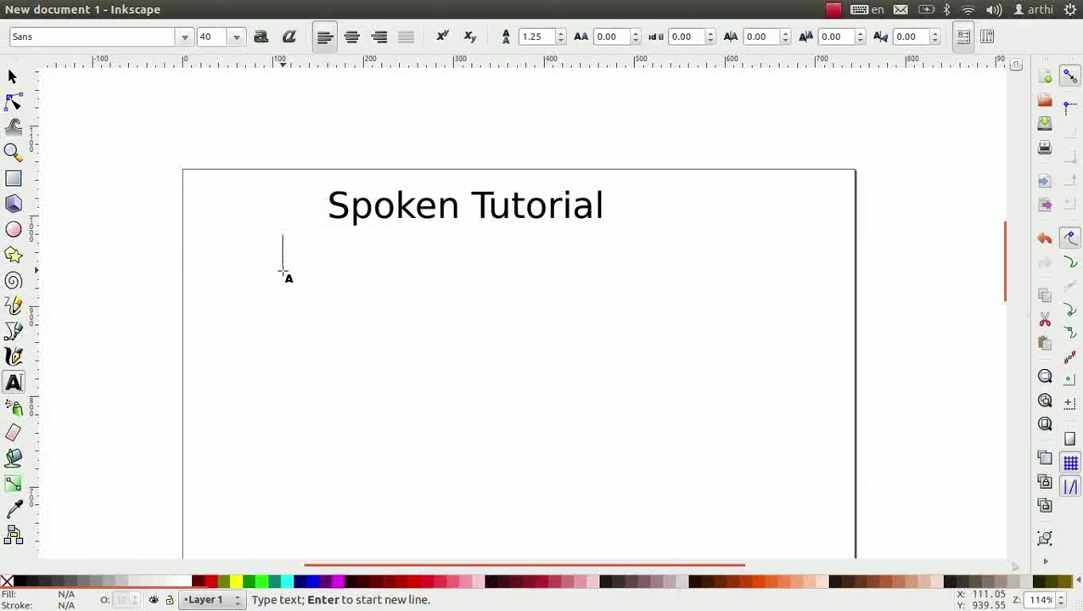
type("http://s")
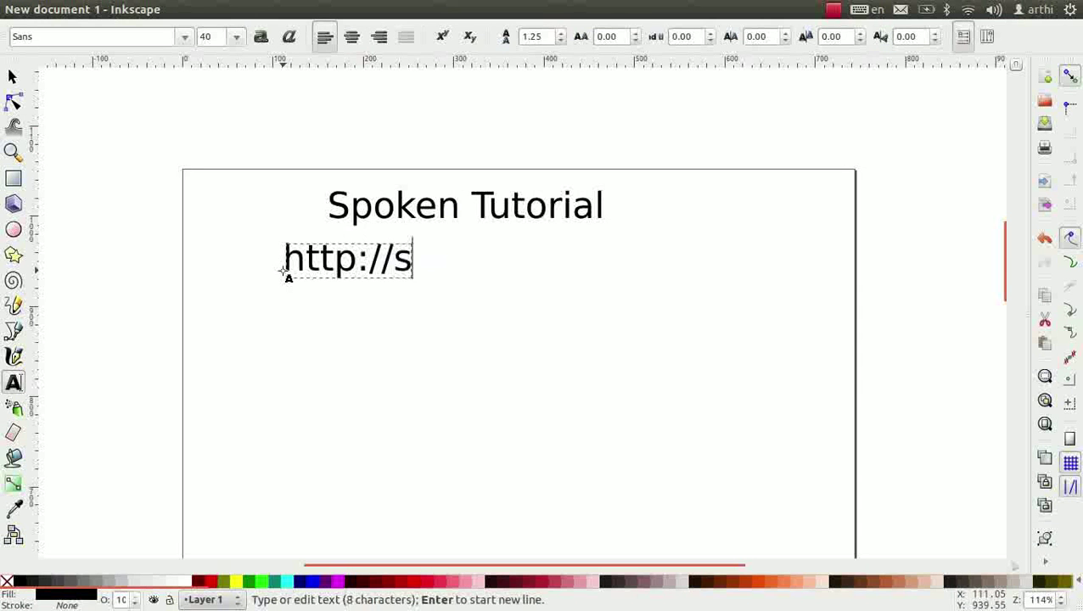
type("poken-tutorial")
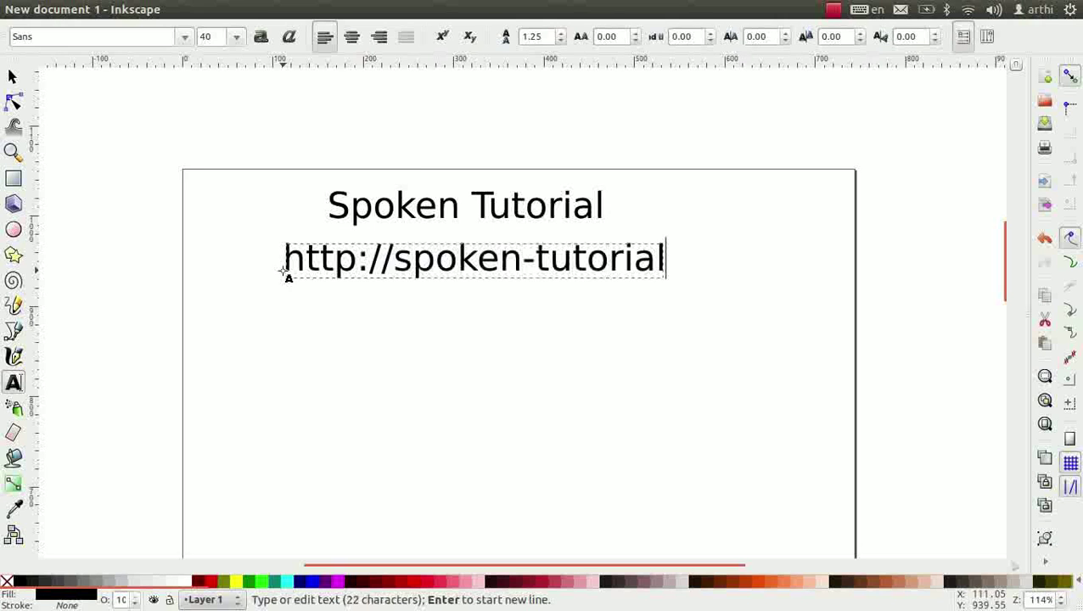
type(".org")
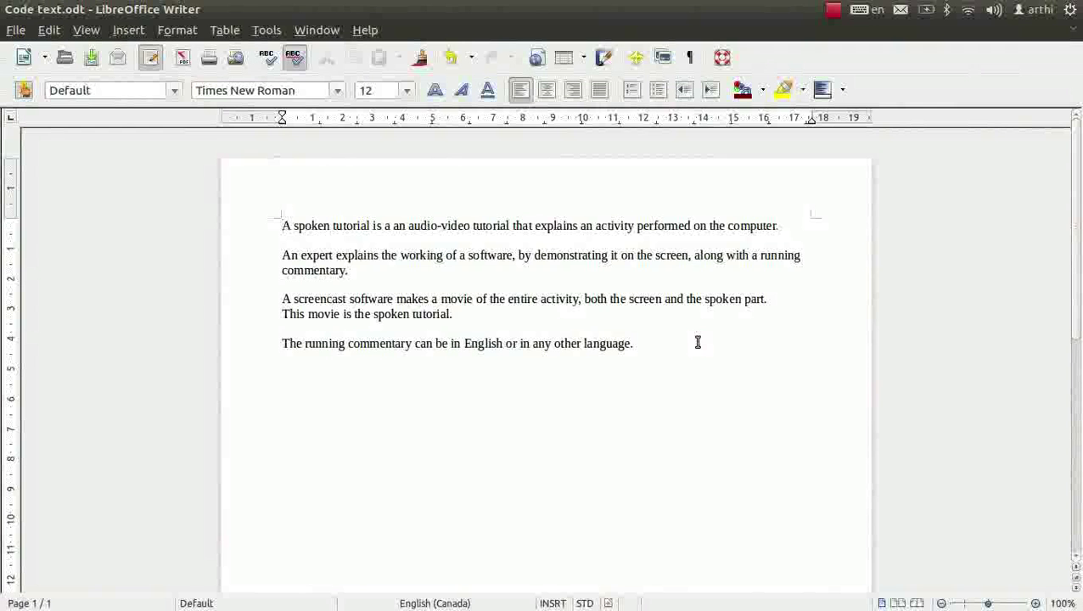
- Copy all paragraphs of the Code document in Writer, then return to Inkscape
key("ctrl+a")
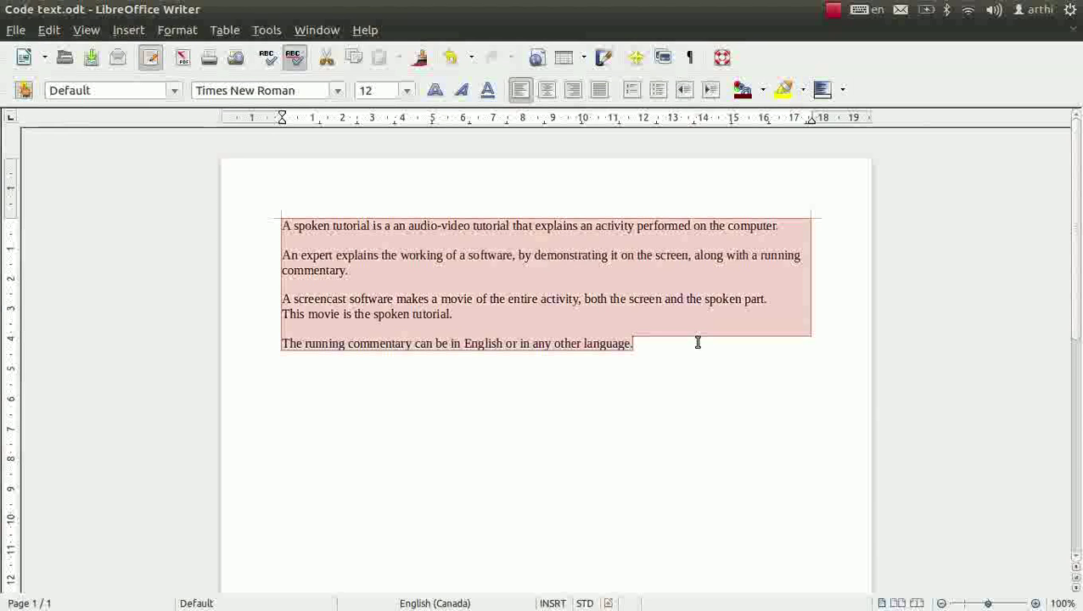
key("ctrl+c")
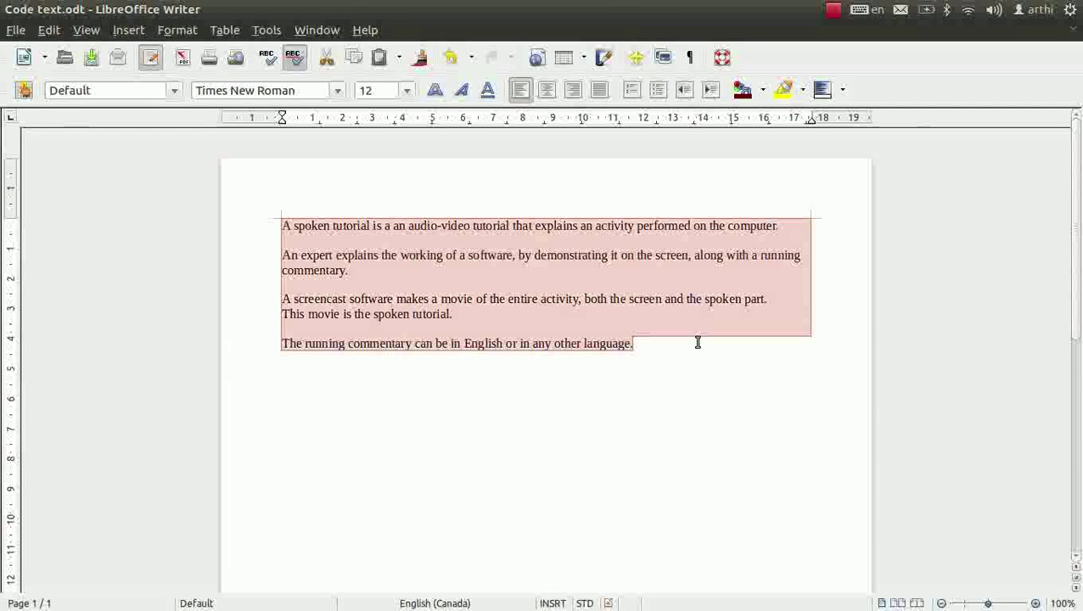
key("alt+Tab")
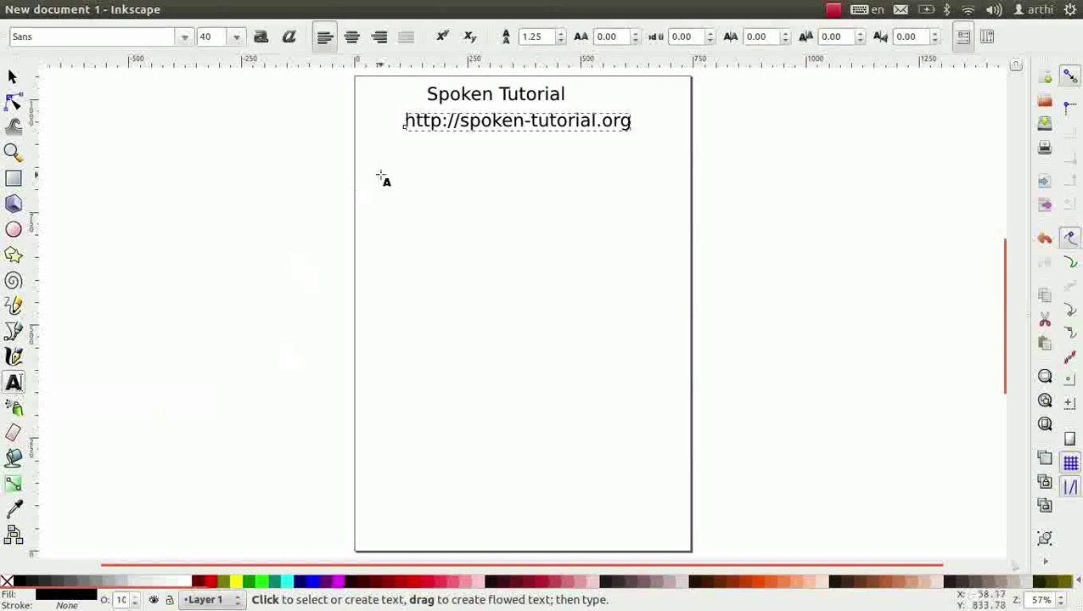
- Draw a flowed text frame below the URL and paste the copied paragraphs into it
left_click_drag(383, 172, 631, 356)
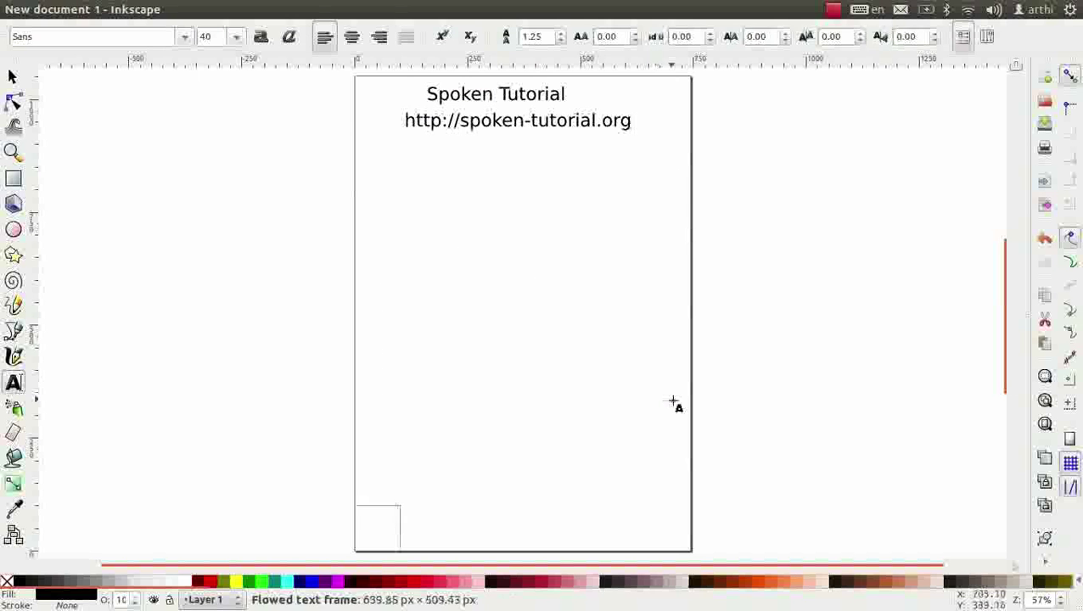
left_click_drag(632, 357, 673, 402)
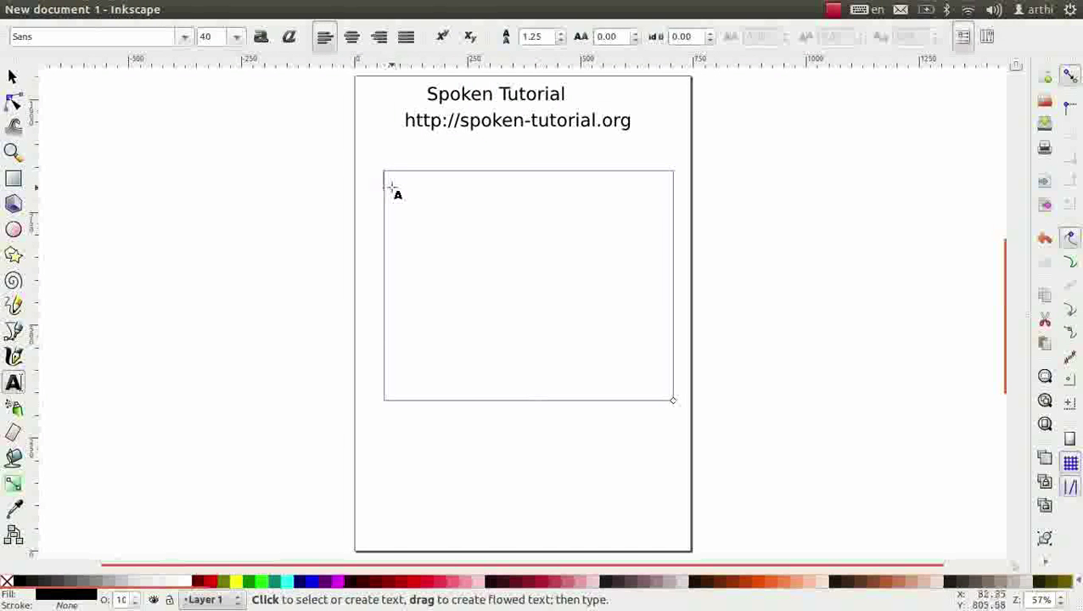
key("ctrl+v")
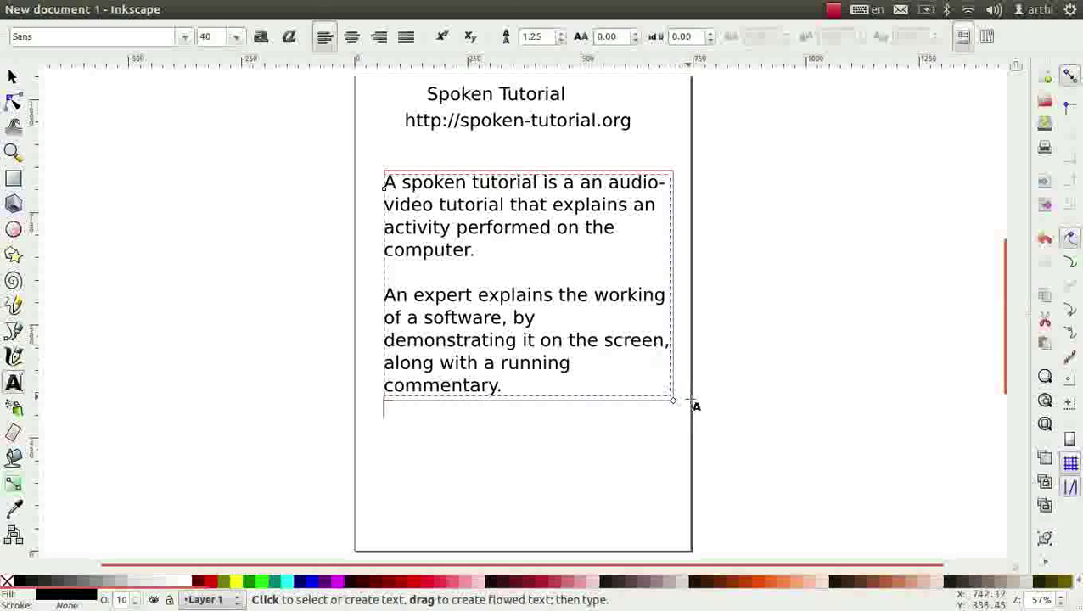
- Enlarge the frame to show every paragraph and break before 'The running commentary'
scroll(673, 400, "up", 3, "ctrl")
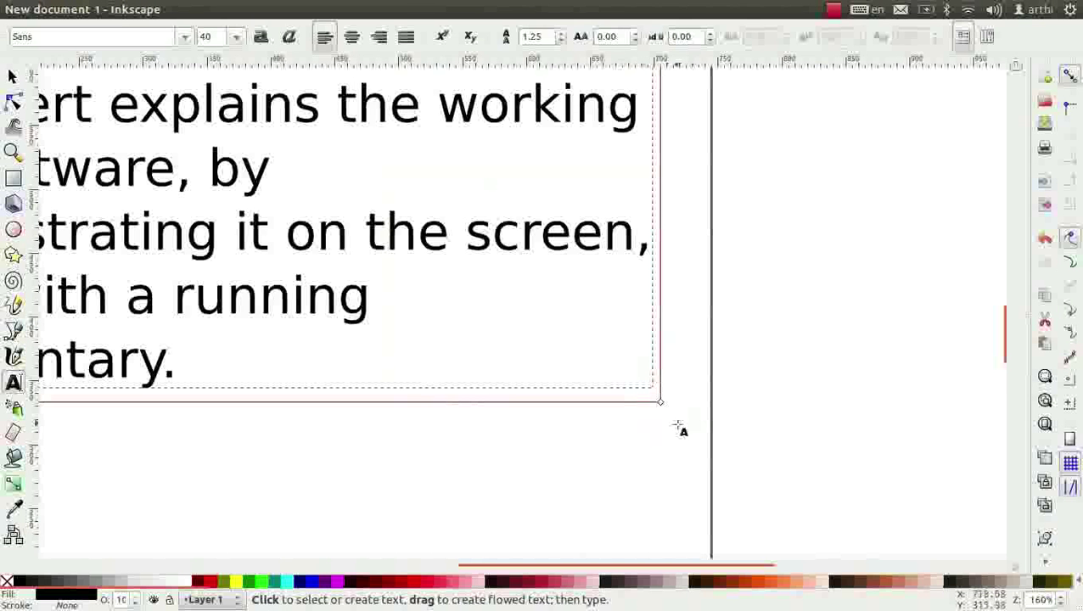
scroll(676, 406, "down", 3, "ctrl")
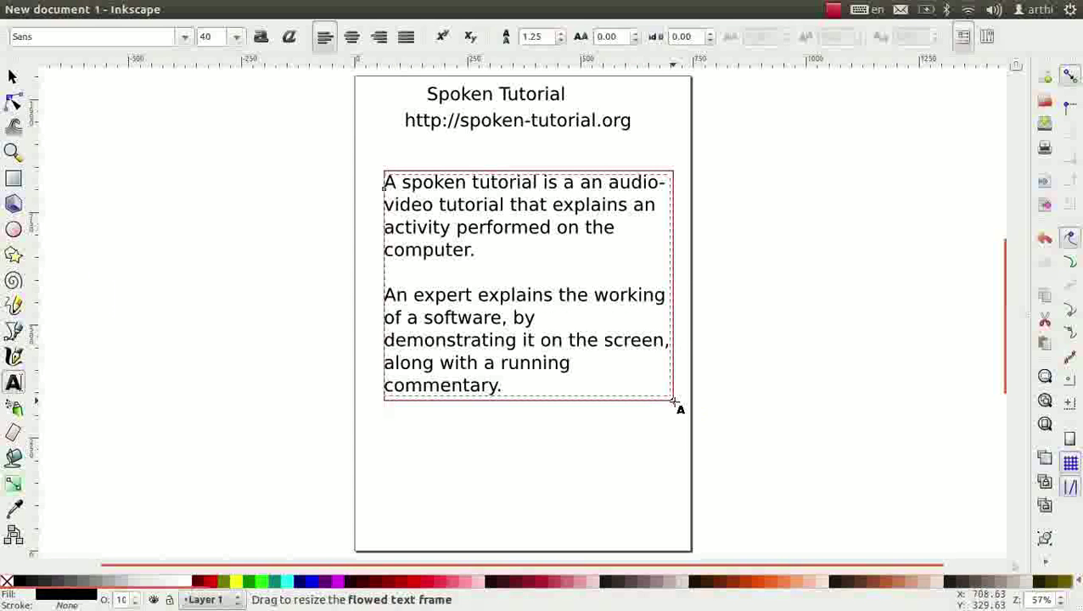
left_click_drag(673, 402, 980, 536)
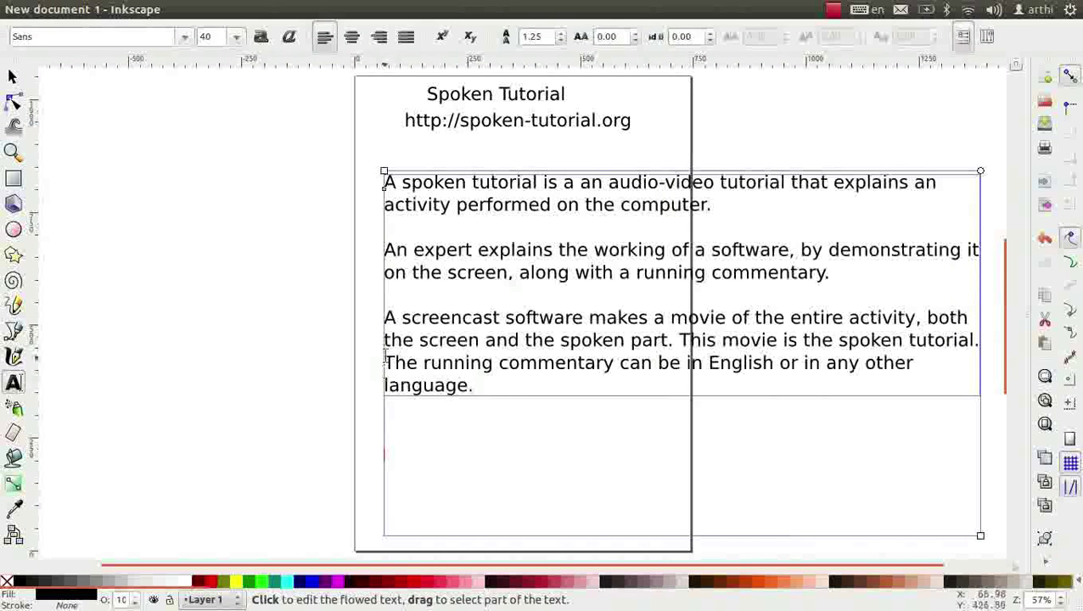
left_click(385, 362)
key("Return")
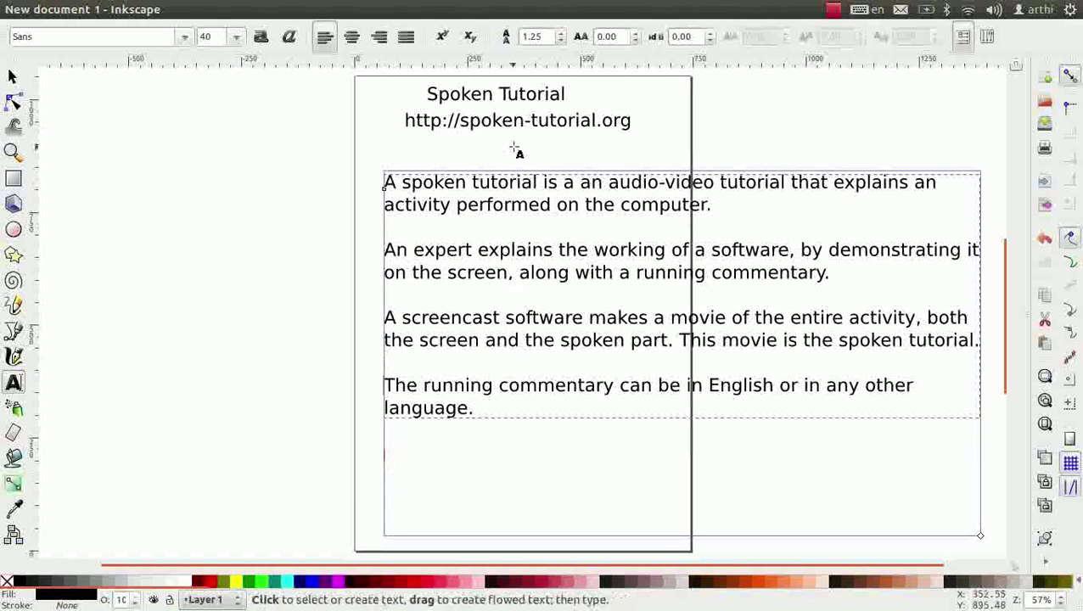
- Select the Spoken Tutorial heading and bring up the Text and Font dialog
left_click(497, 94)
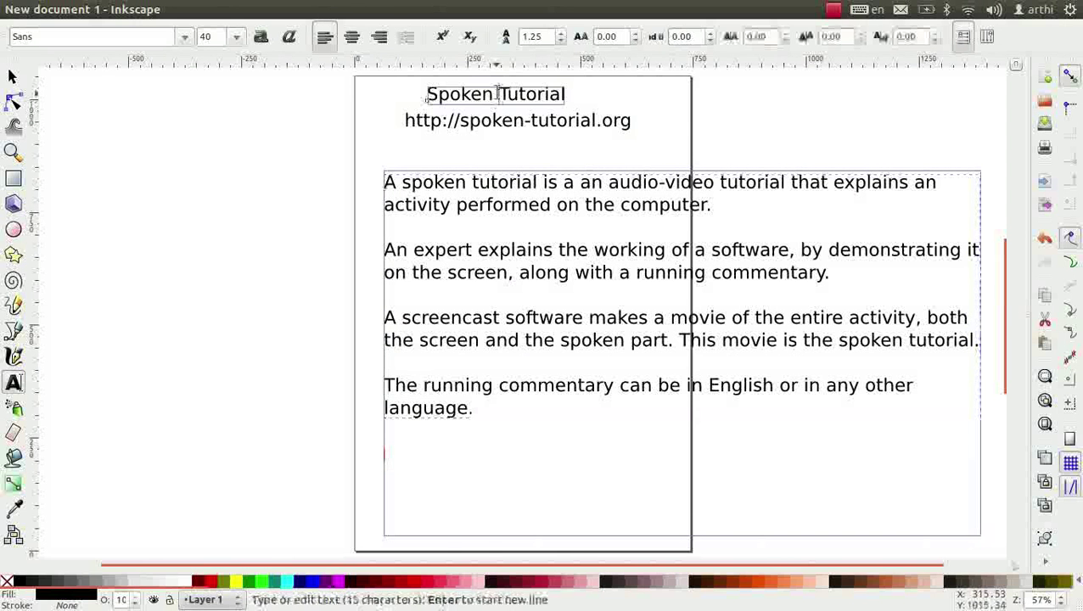
scroll(498, 93, "up", 4)
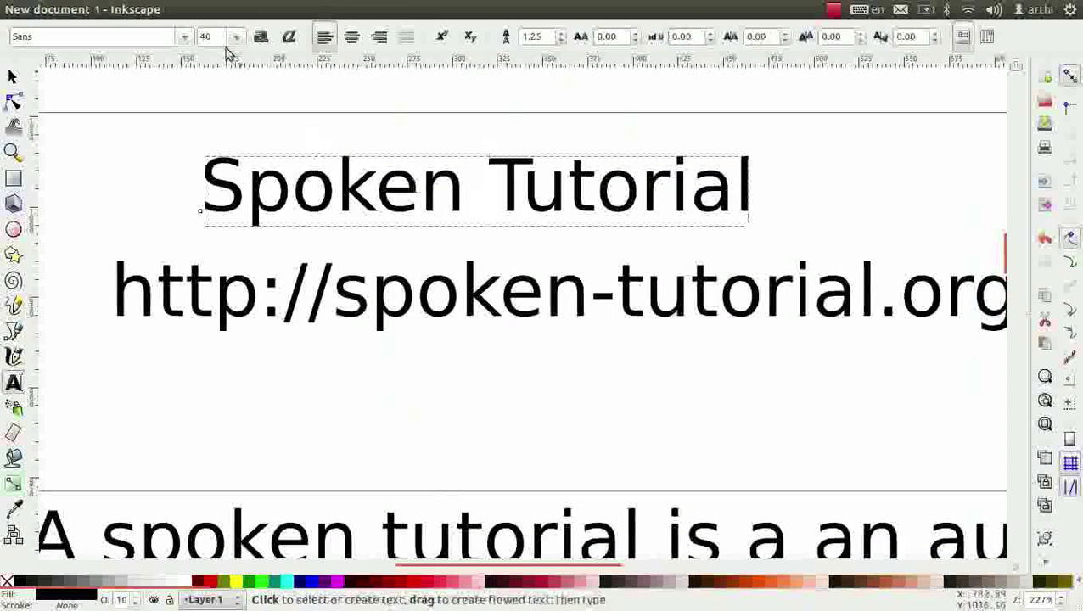
left_click(278, 9)
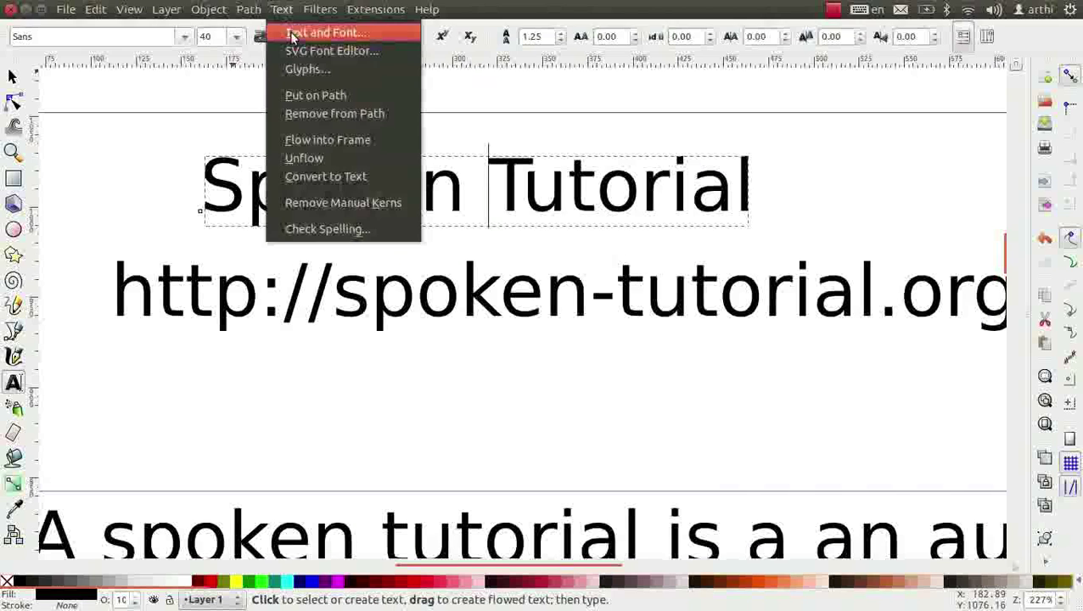
left_click(299, 34)
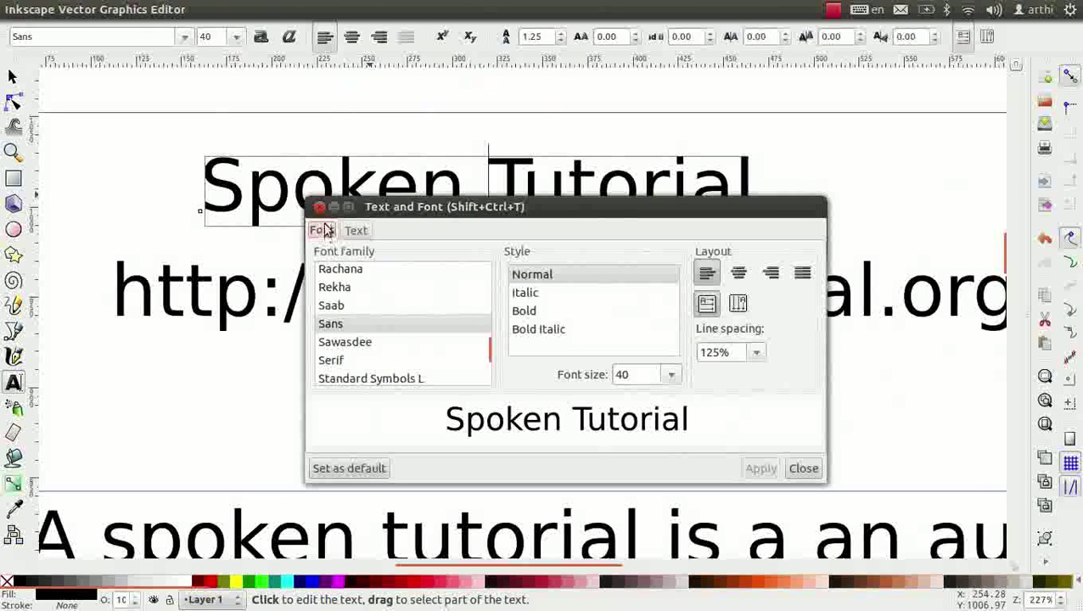
left_click(357, 230)
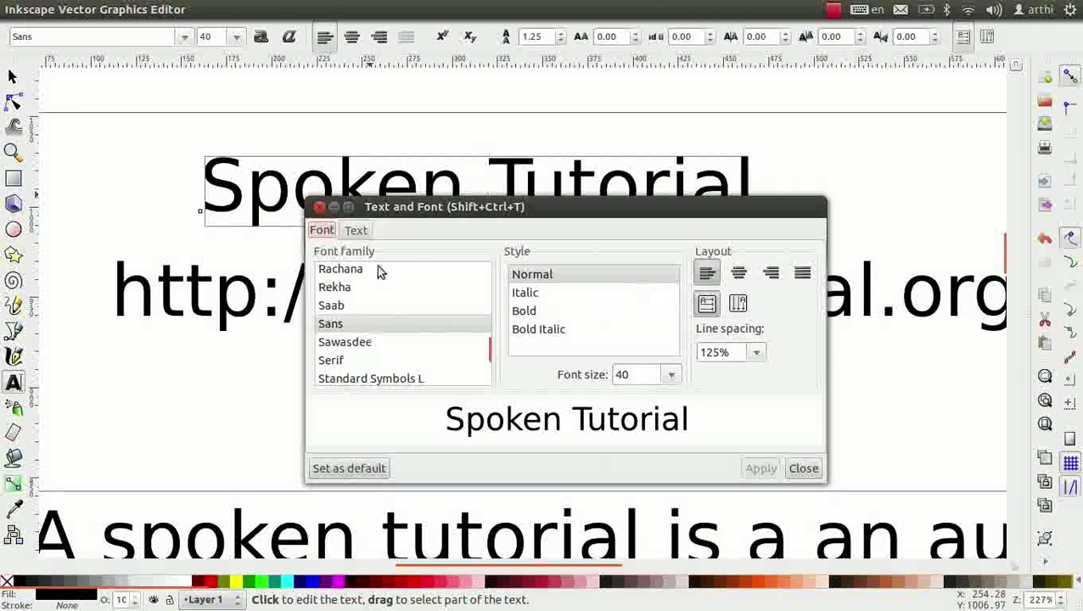
mouse_move(490, 348)
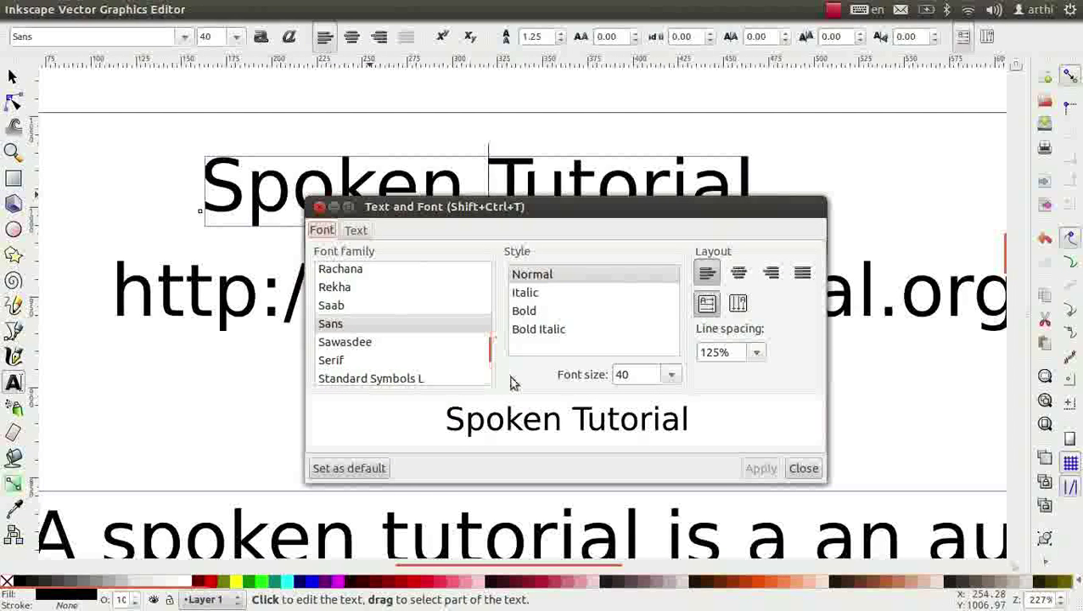
scroll(467, 307, "up", 3)
scroll(492, 302, "up", 3)
scroll(399, 314, "up", 3)
- Preview Nimbus, Norasi and Pothana fonts, then choose Bitstream Charter
left_click(365, 288)
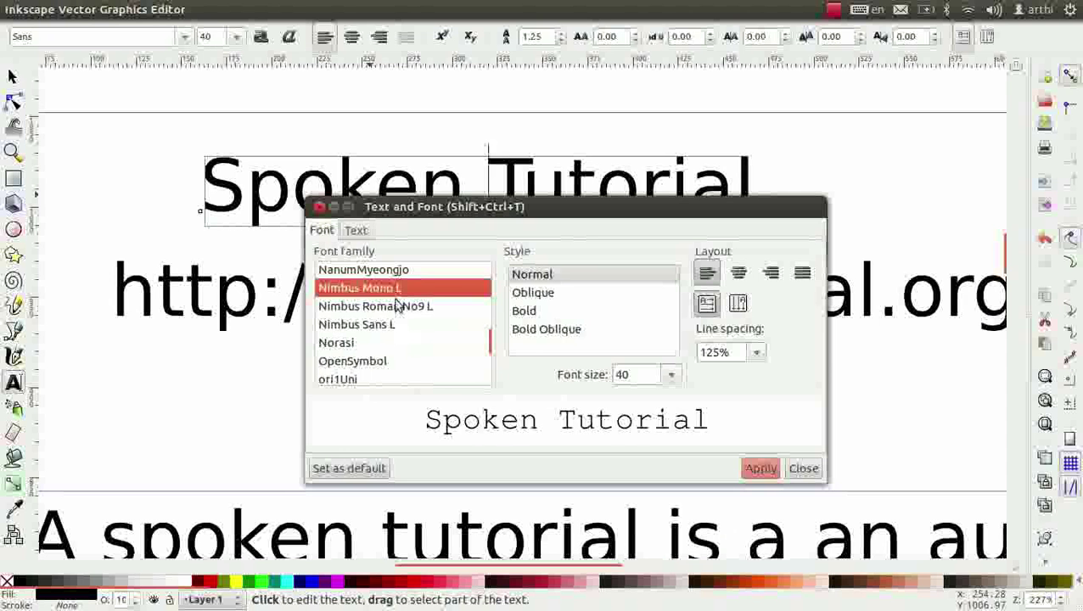
left_click(398, 305)
left_click(392, 327)
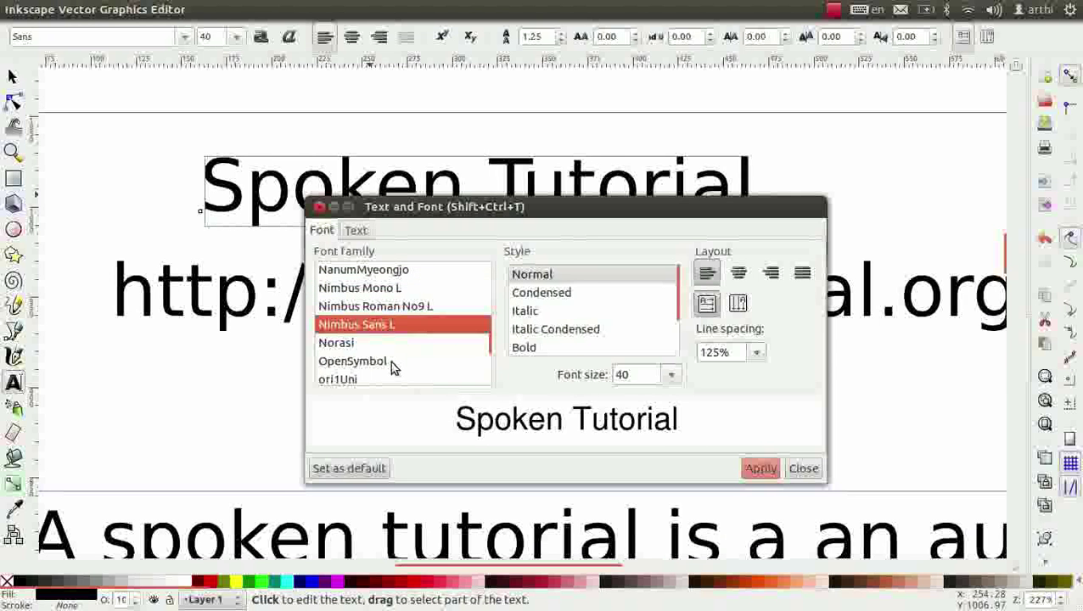
left_click(393, 342)
scroll(394, 348, "down", 2)
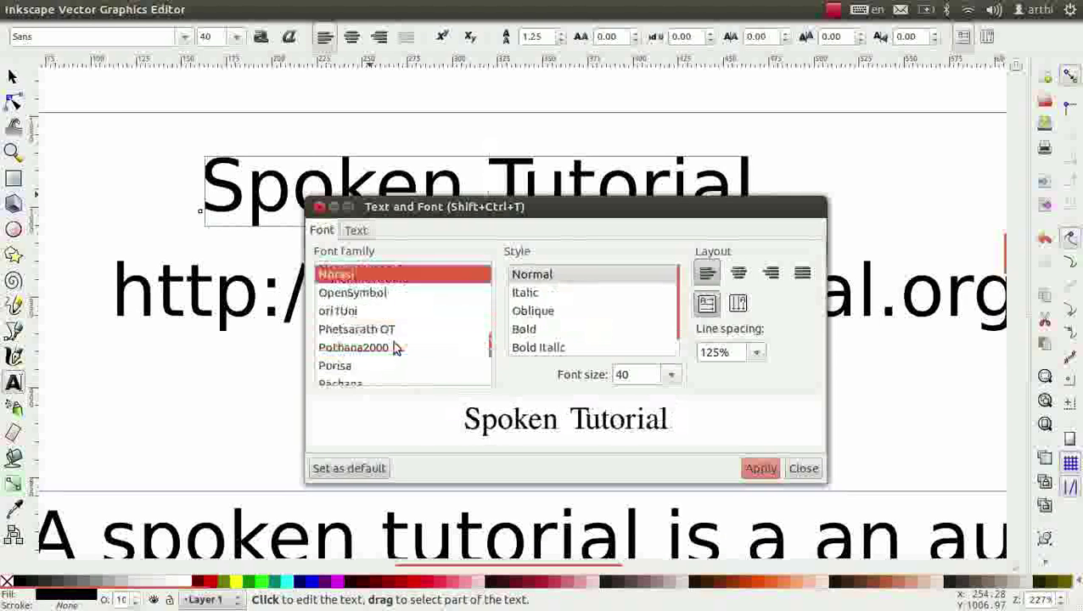
left_click(394, 344)
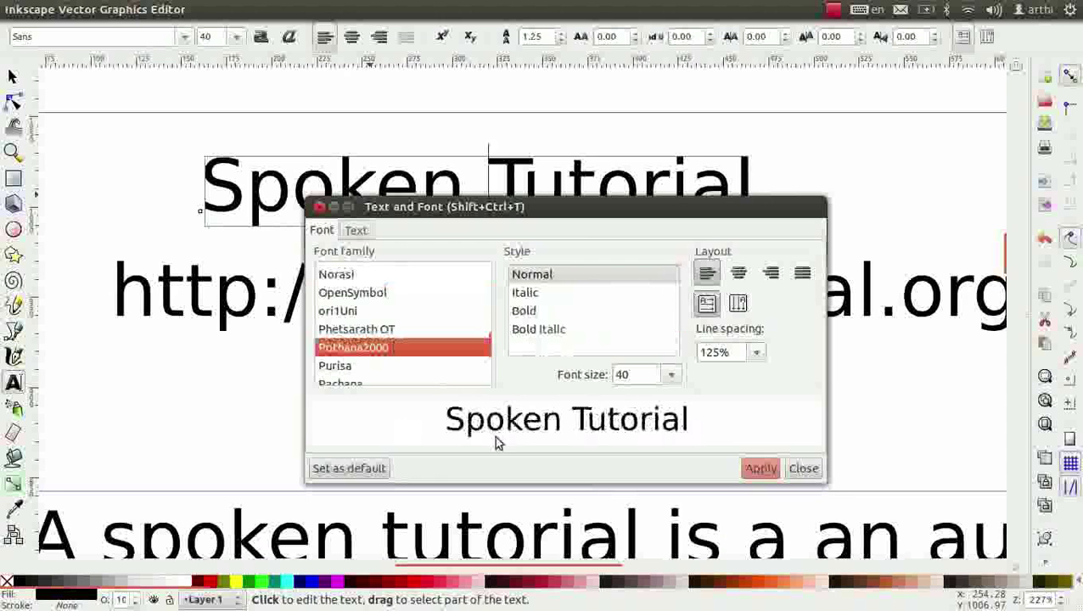
mouse_move(496, 324)
left_mouse_down()
mouse_move(494, 299)
mouse_move(467, 271)
left_mouse_up()
left_click(457, 270)
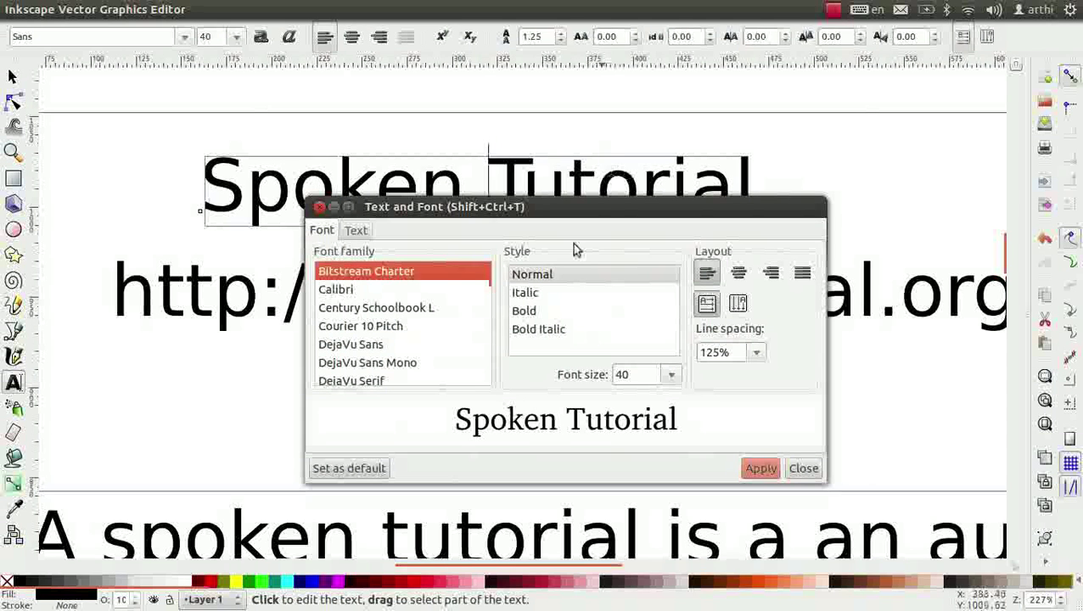
- Set the heading style to Bold and font size to 64
left_click(560, 278)
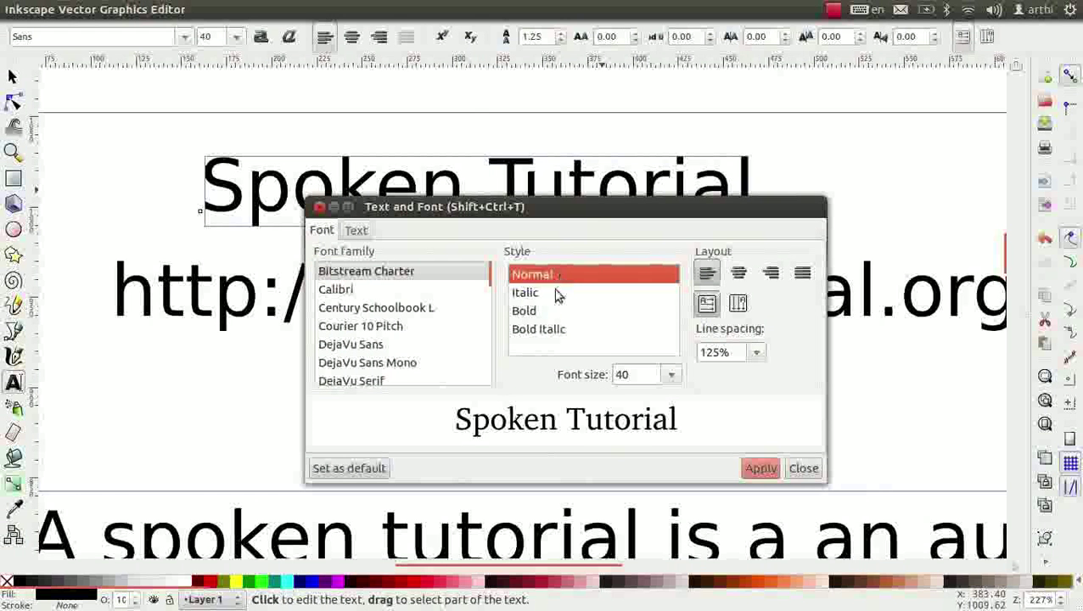
left_click(556, 297)
left_click(556, 312)
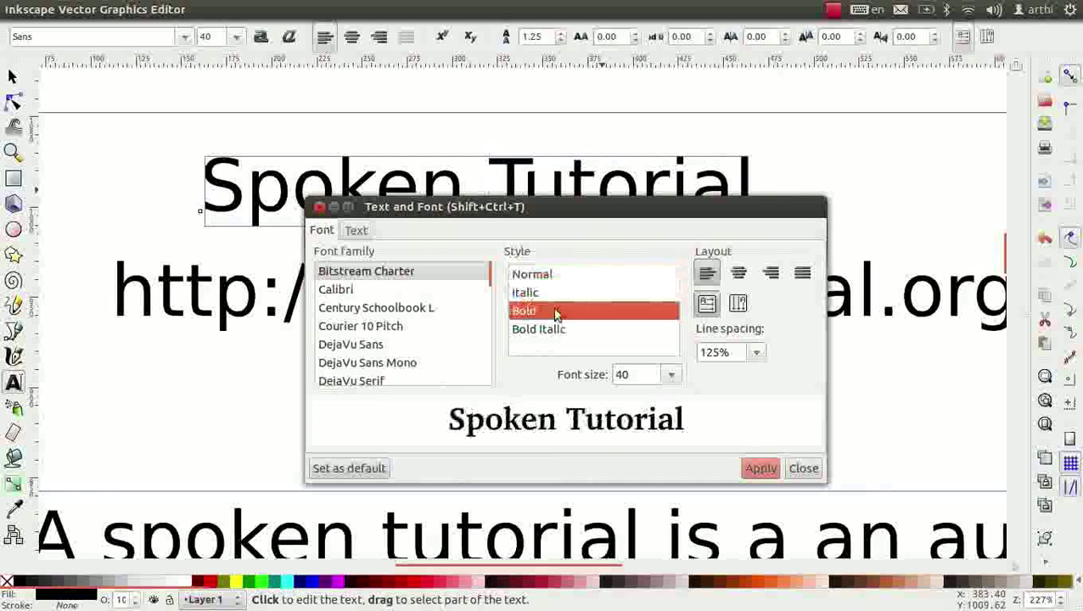
left_click(587, 329)
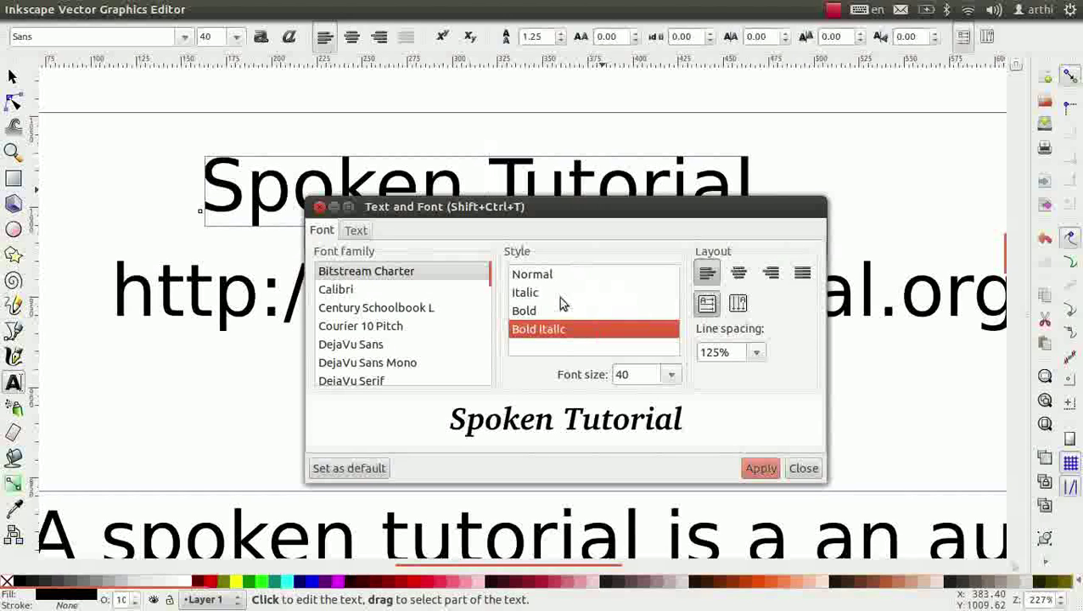
left_click(544, 313)
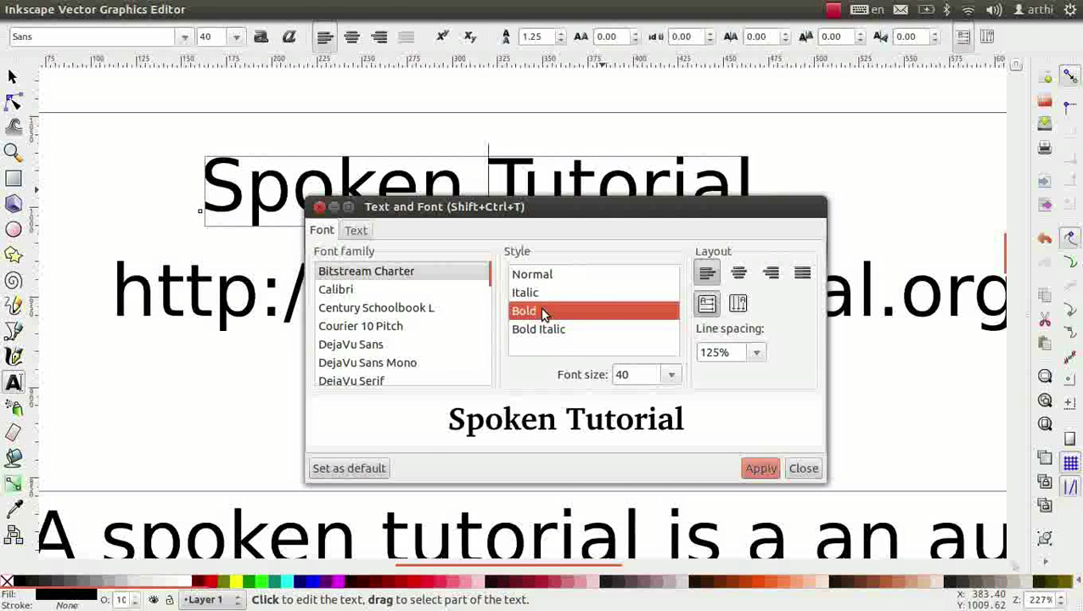
left_click(674, 382)
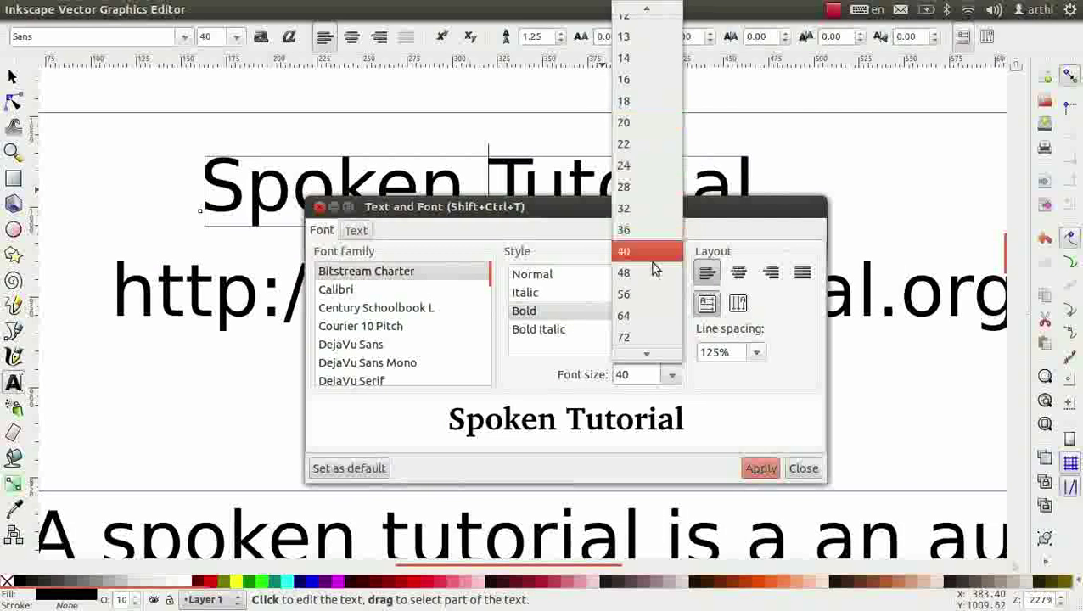
left_click(653, 314)
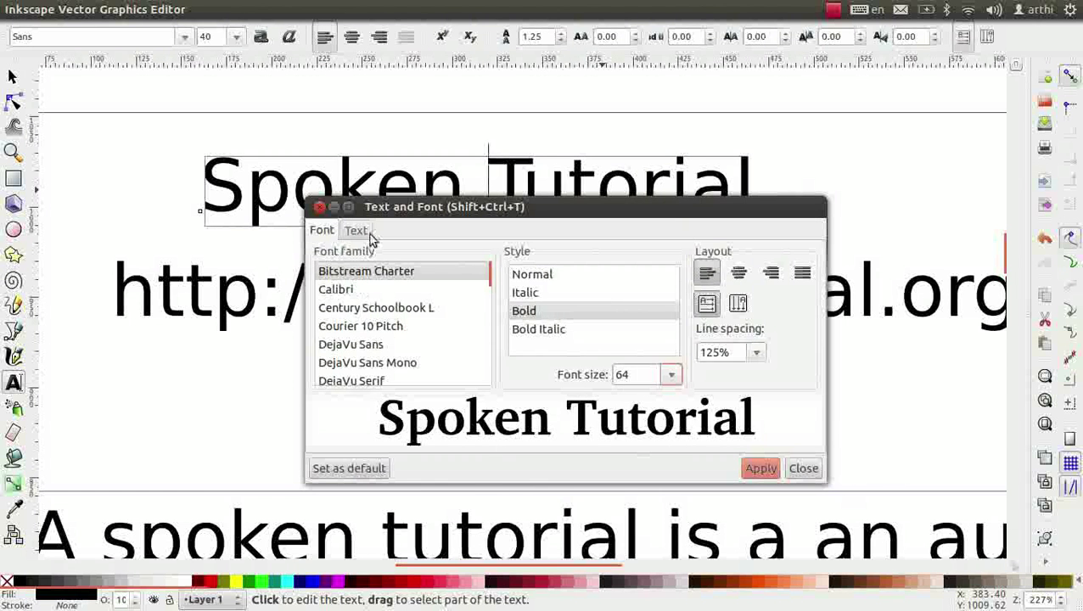
- Check the heading text, apply the font settings and close the dialog
left_click(356, 231)
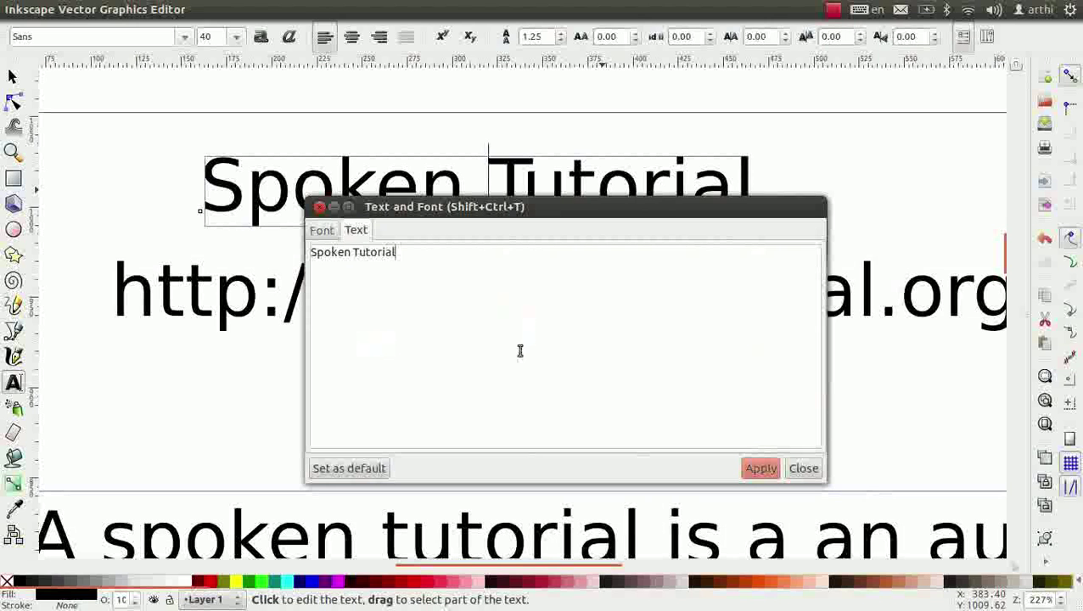
left_click(436, 283)
left_click(758, 468)
left_click(803, 468)
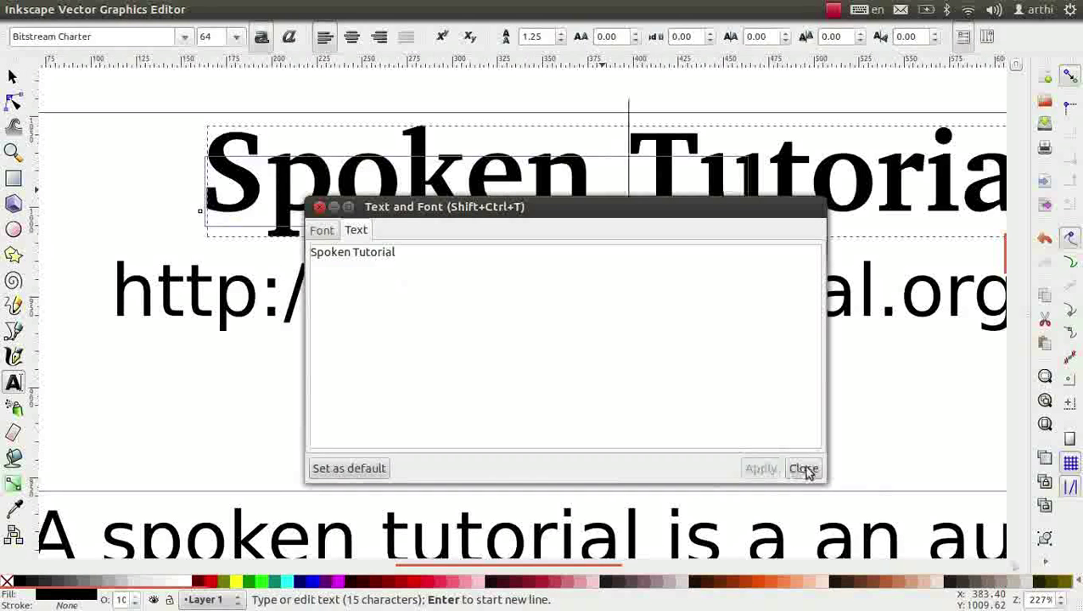
- Colour the heading maroon and set the URL in Bitstream Charter, size 28
key("5")
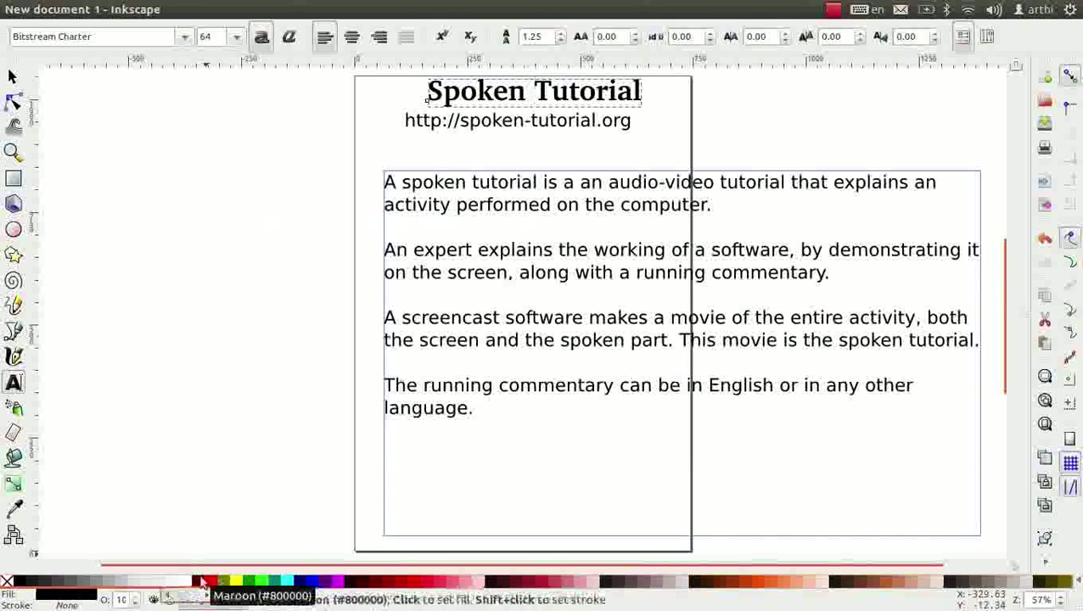
left_click(198, 582)
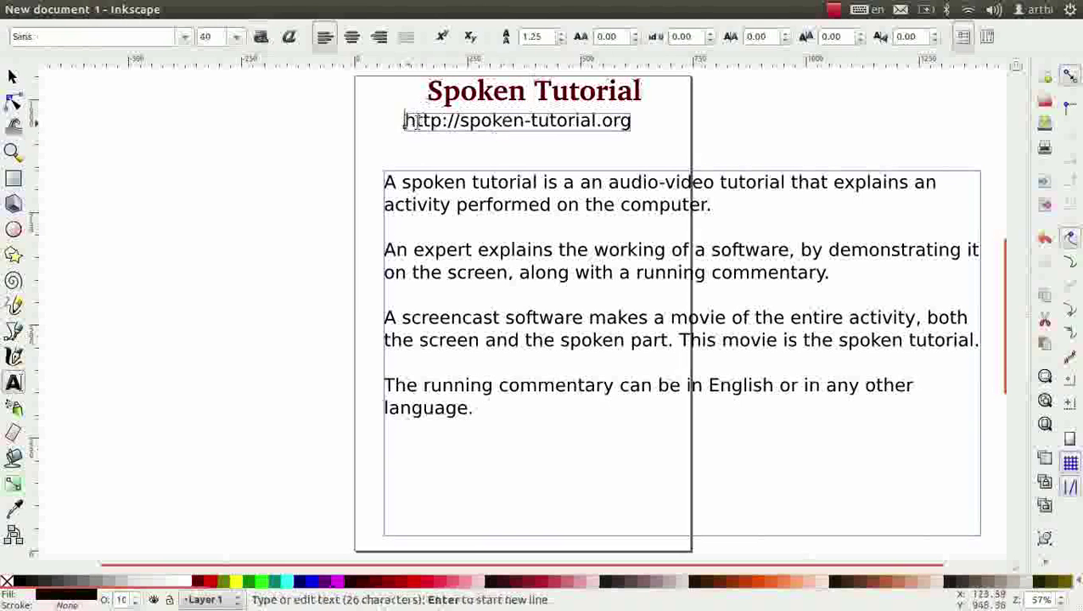
left_click_drag(406, 121, 645, 135)
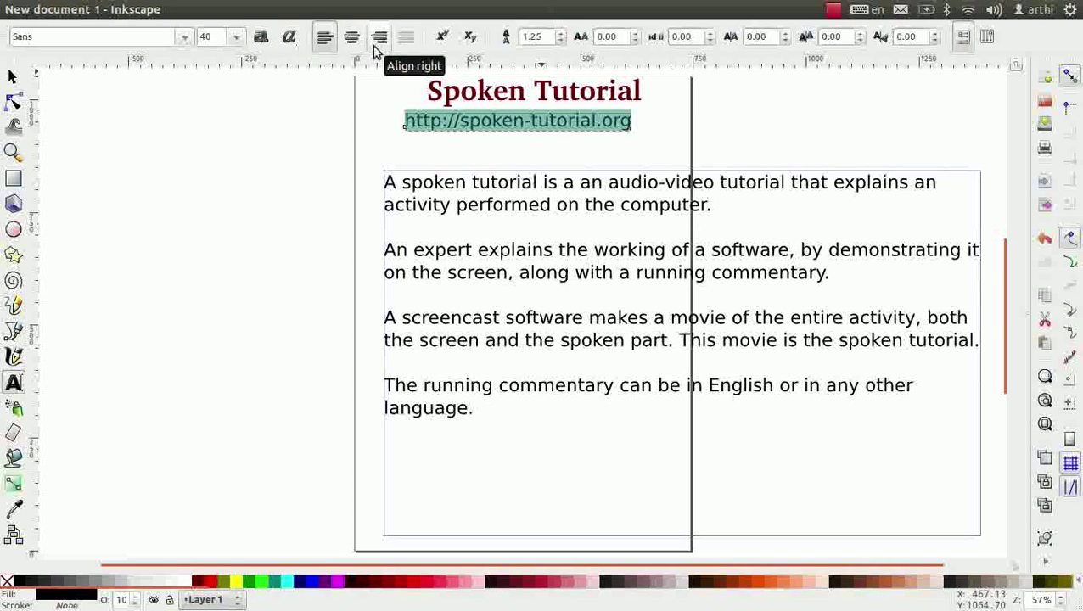
left_click(134, 34)
left_click_drag(133, 34, 3, 39)
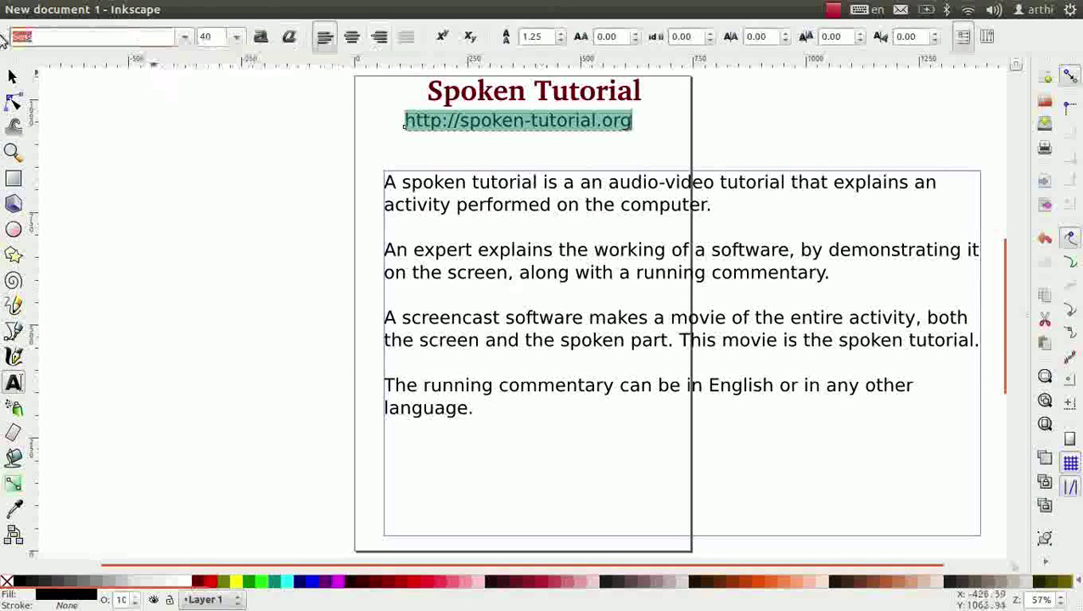
type("bi")
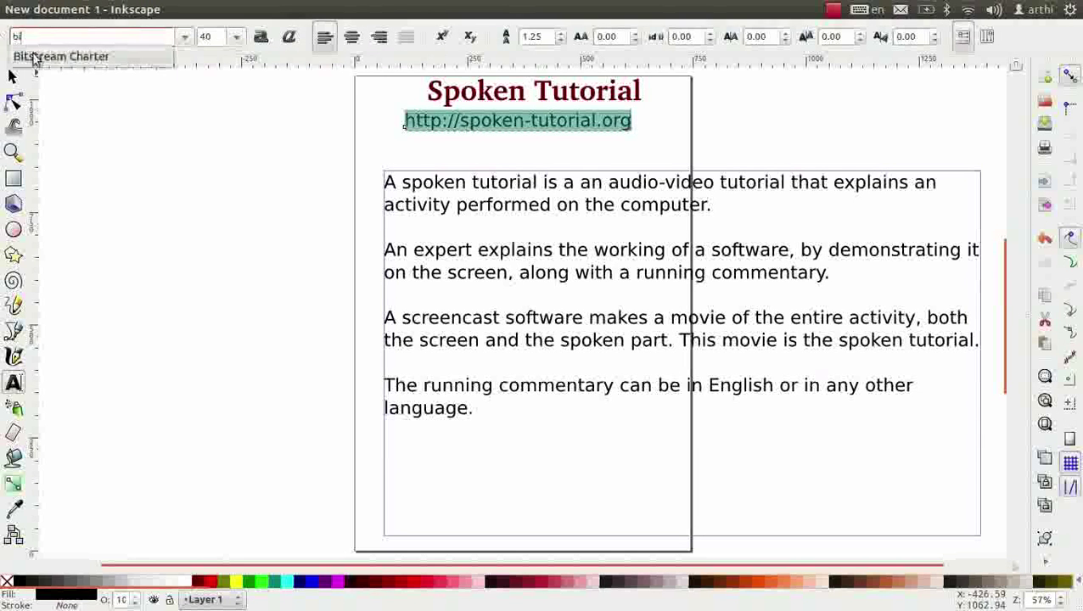
left_click(34, 57)
left_click(236, 36)
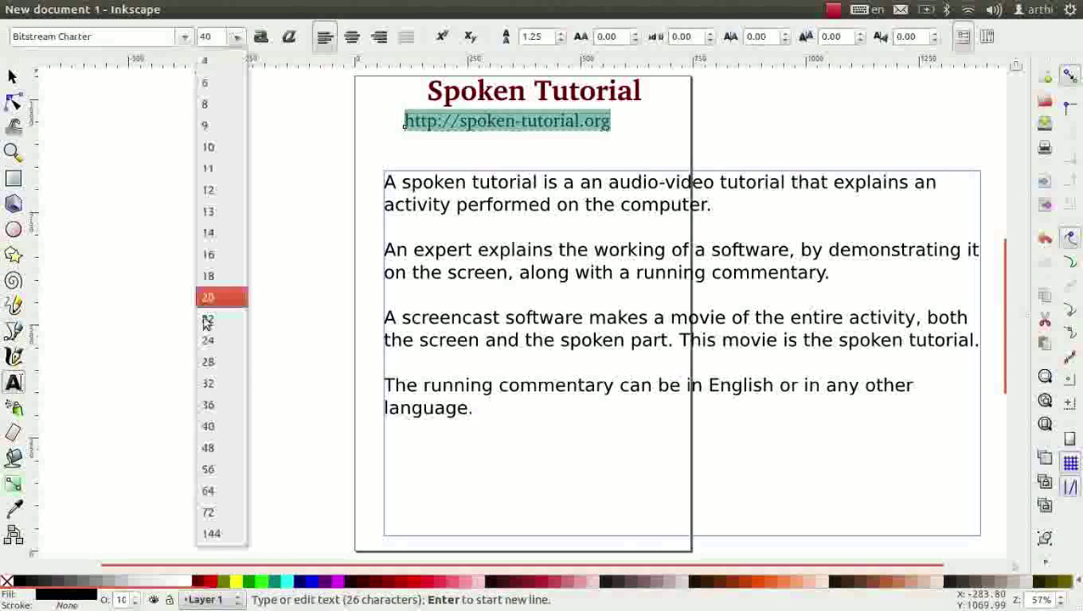
left_click(207, 362)
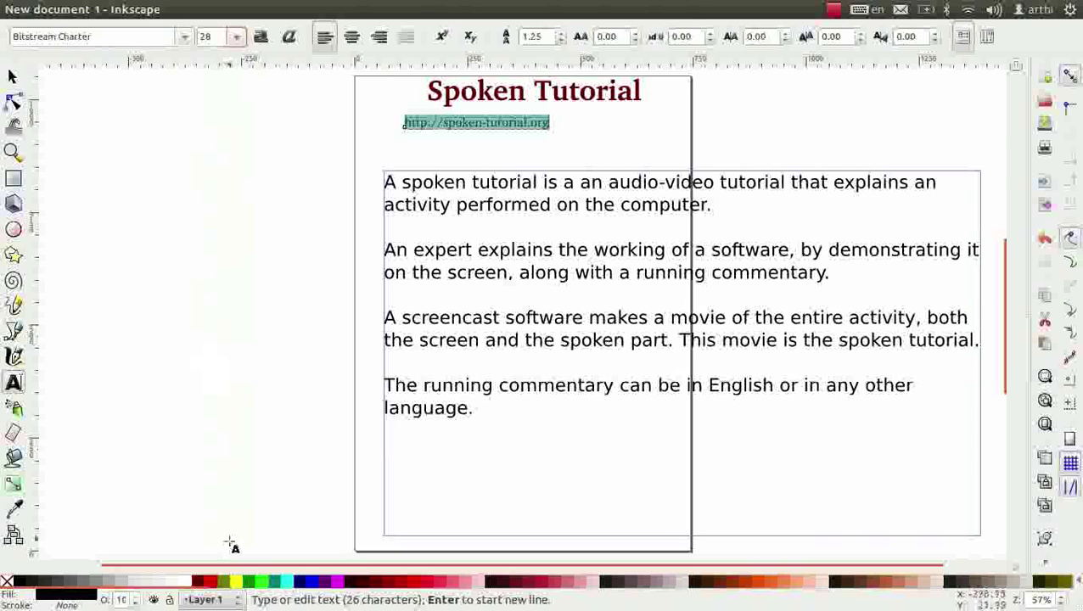
key("Escape")
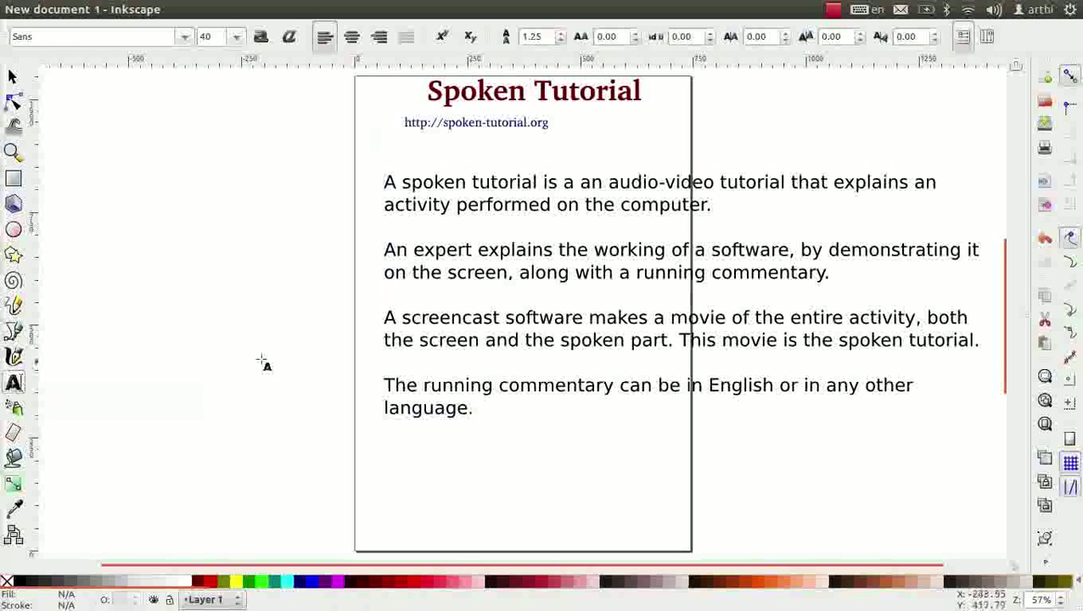
- Set the paragraph text to size 25 and narrow its frame so it rewraps
left_click(473, 249)
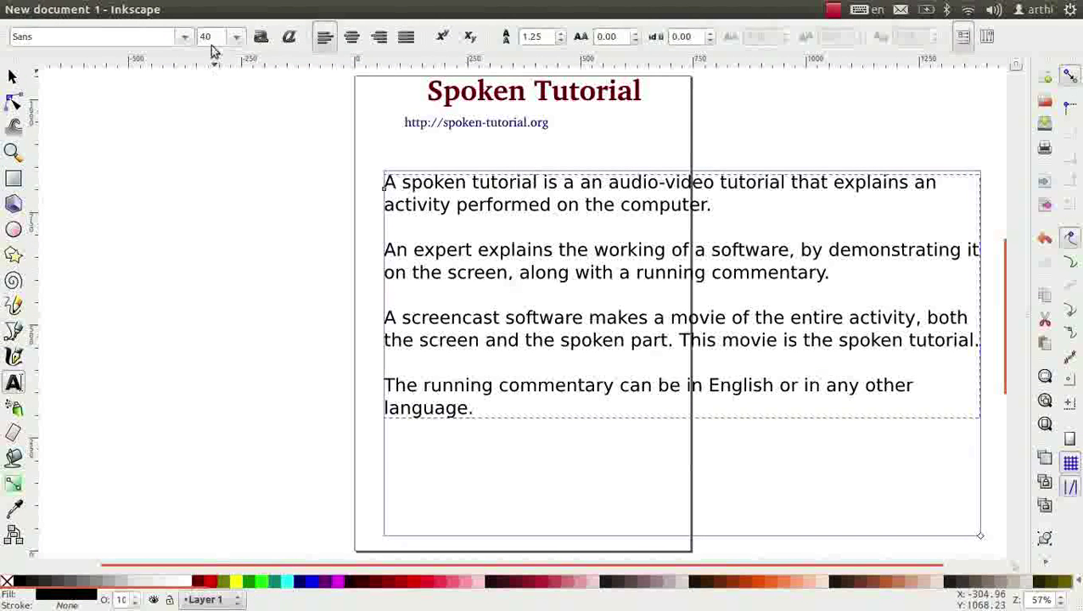
type("25")
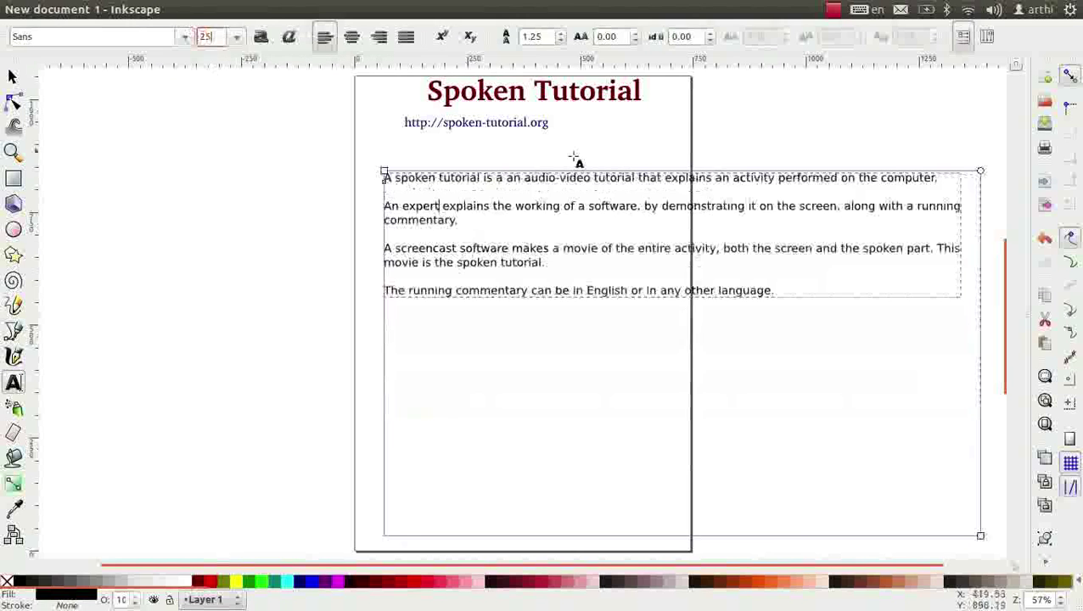
mouse_move(983, 539)
left_mouse_down()
mouse_move(688, 471)
mouse_move(647, 449)
mouse_move(643, 426)
left_mouse_up()
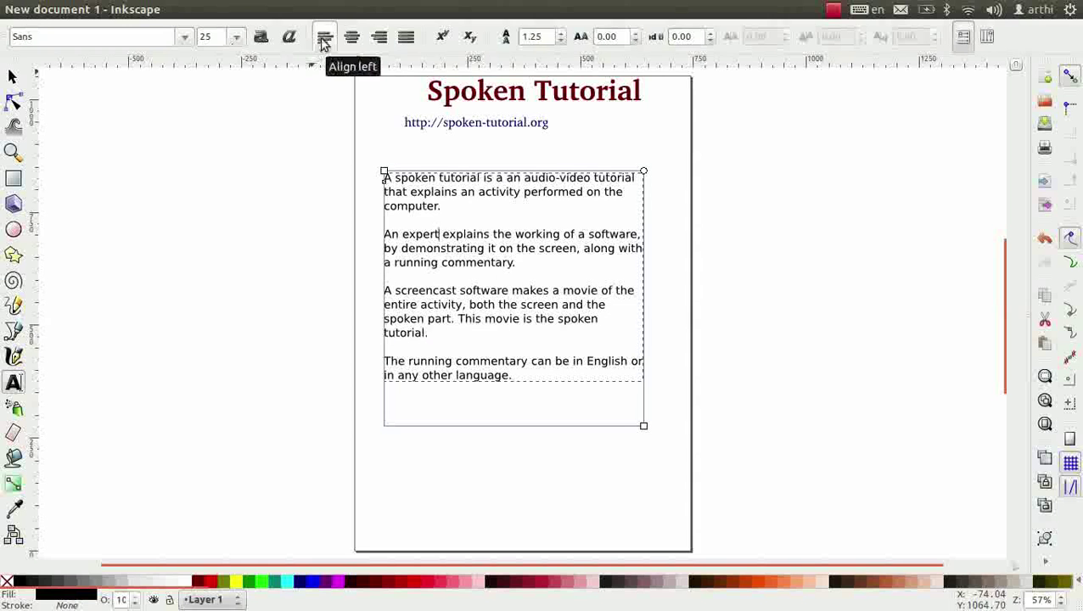
- Try centred, right and justified alignment, then left-align the paragraphs
left_click(354, 38)
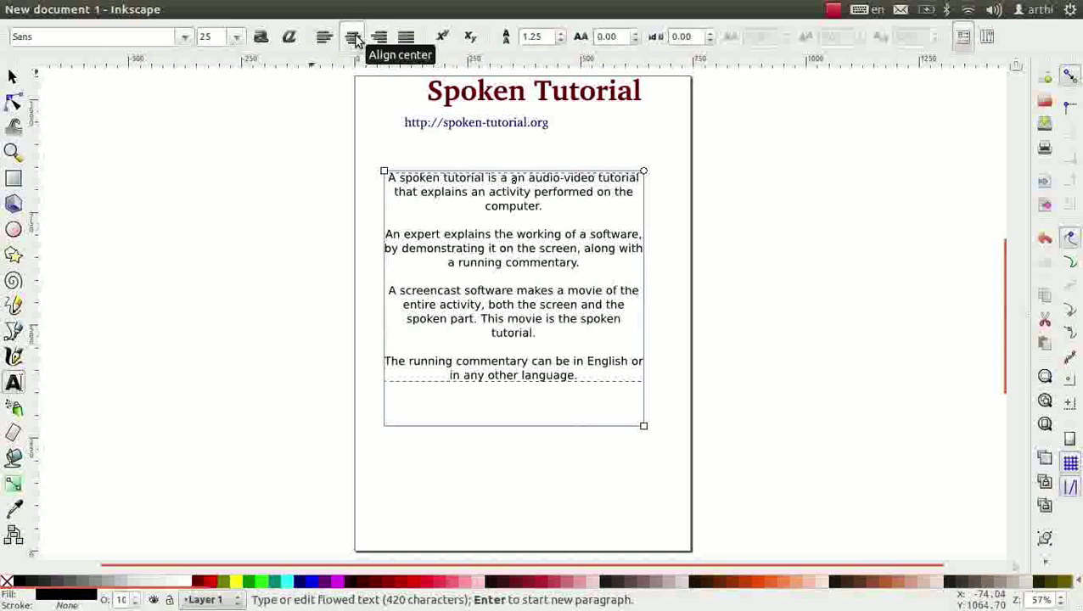
left_click(381, 37)
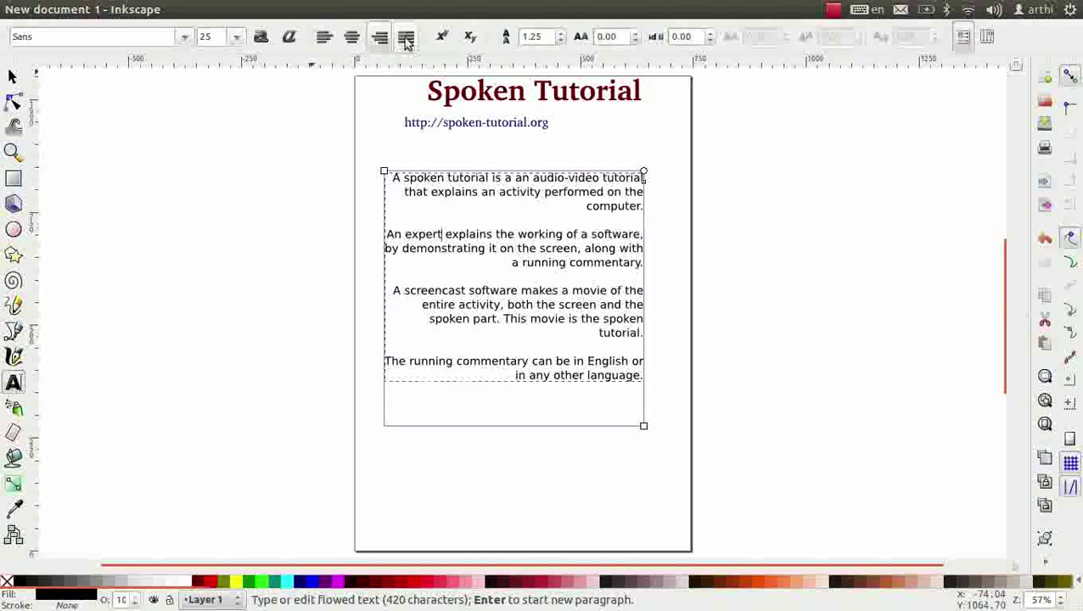
left_click(407, 38)
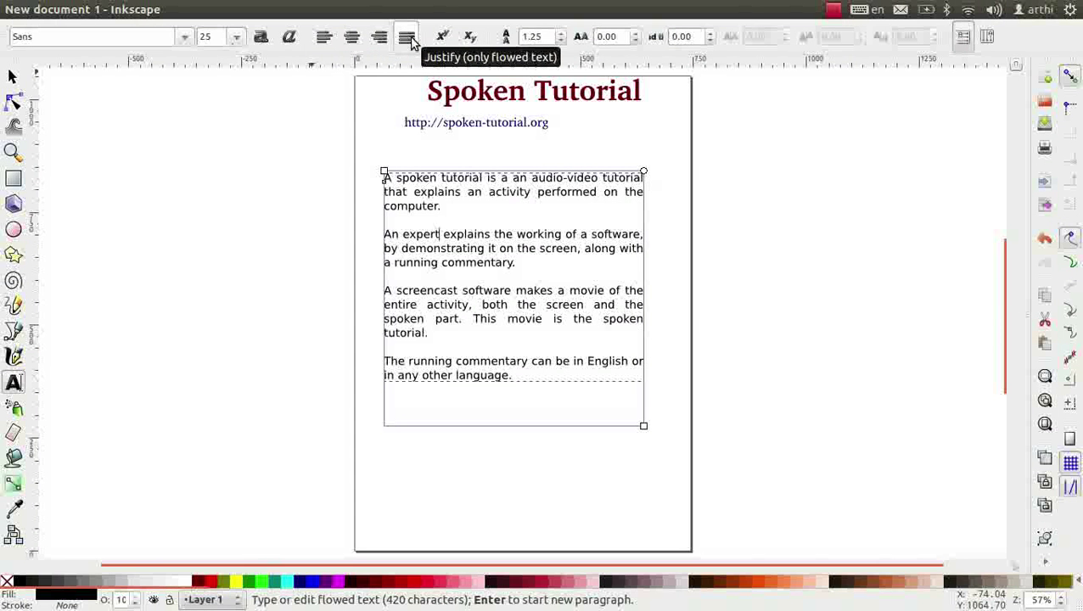
left_click(323, 39)
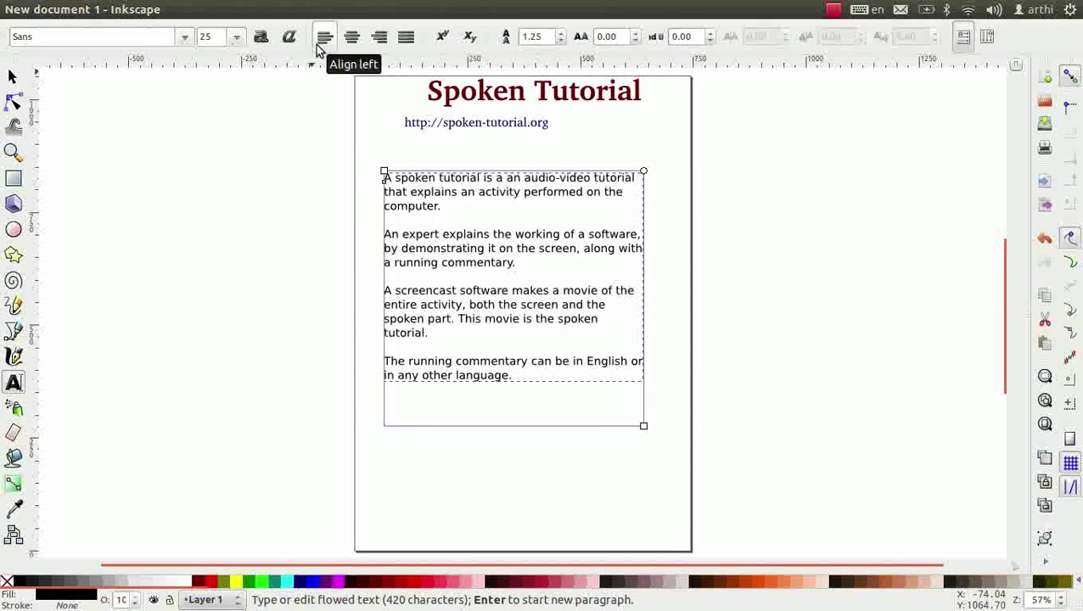
mouse_move(209, 11)
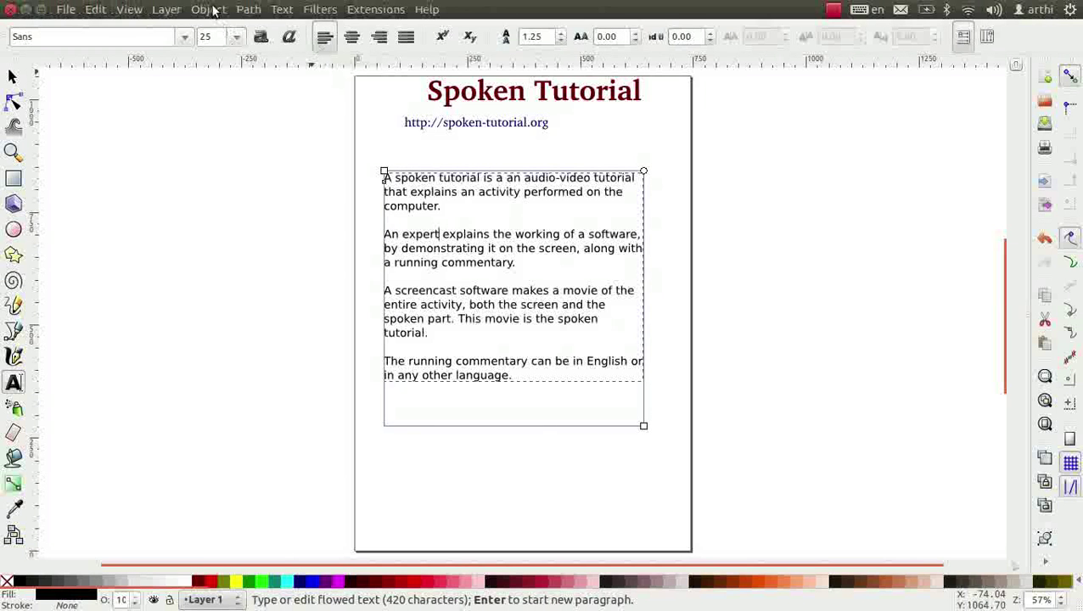
- Centre the Spoken Tutorial heading on the page's vertical axis with Align and Distribute
left_click(210, 10)
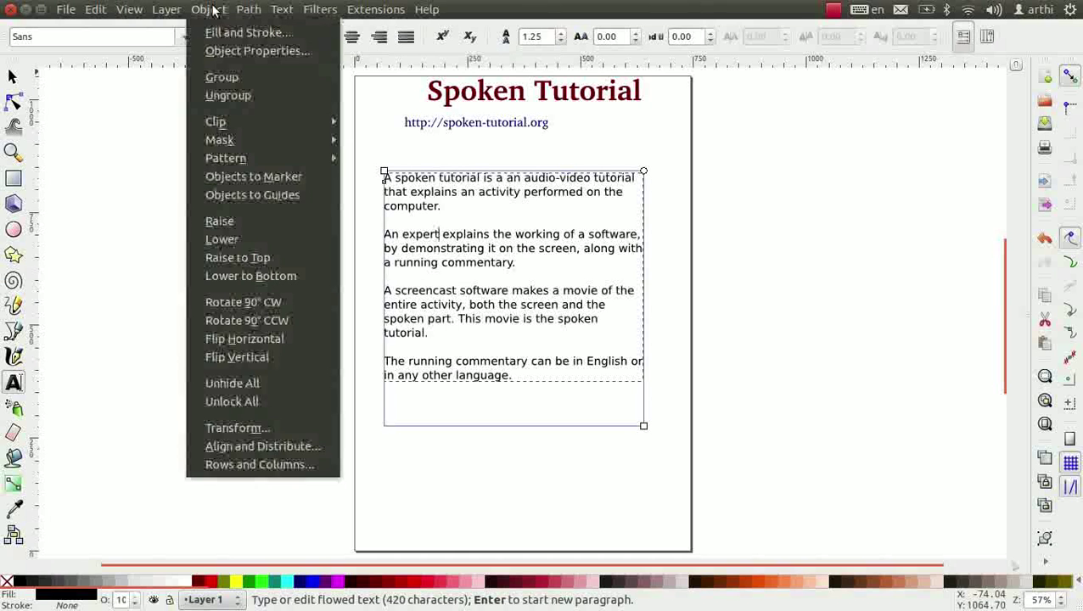
left_click(303, 447)
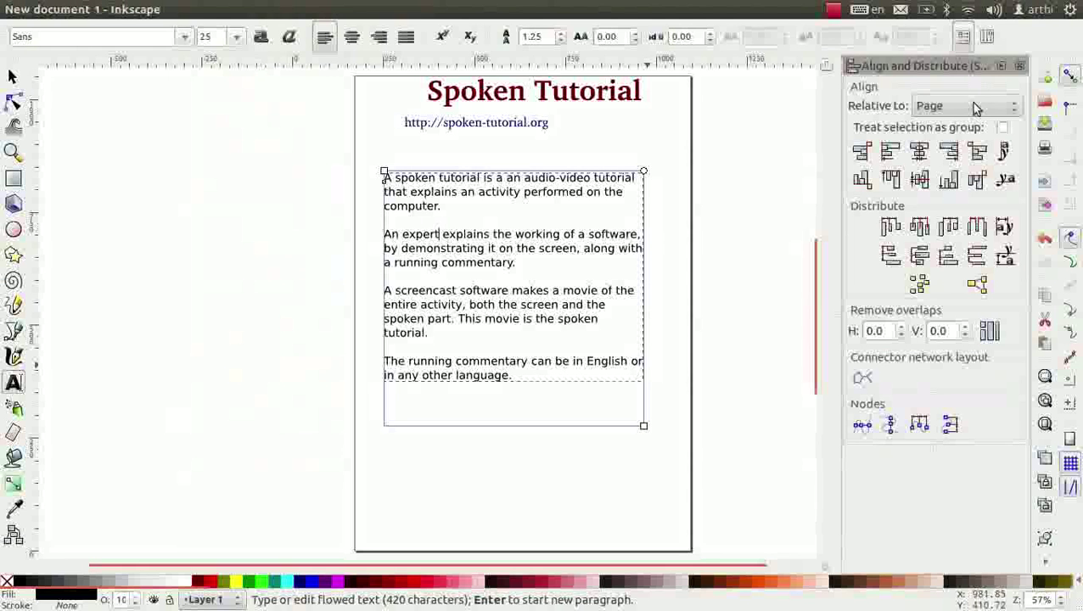
left_click(522, 90)
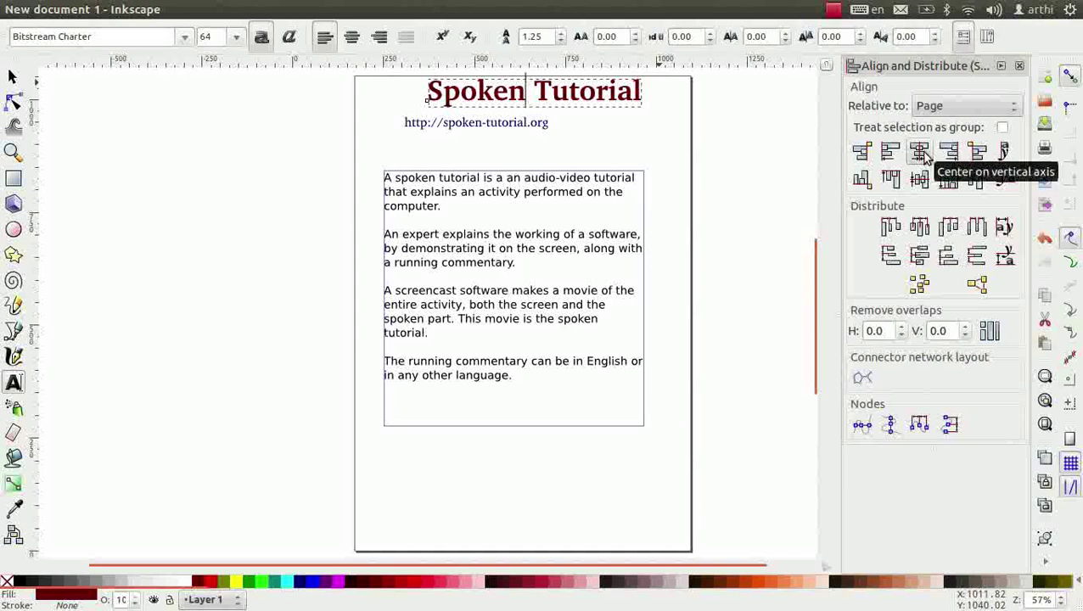
left_click(921, 153)
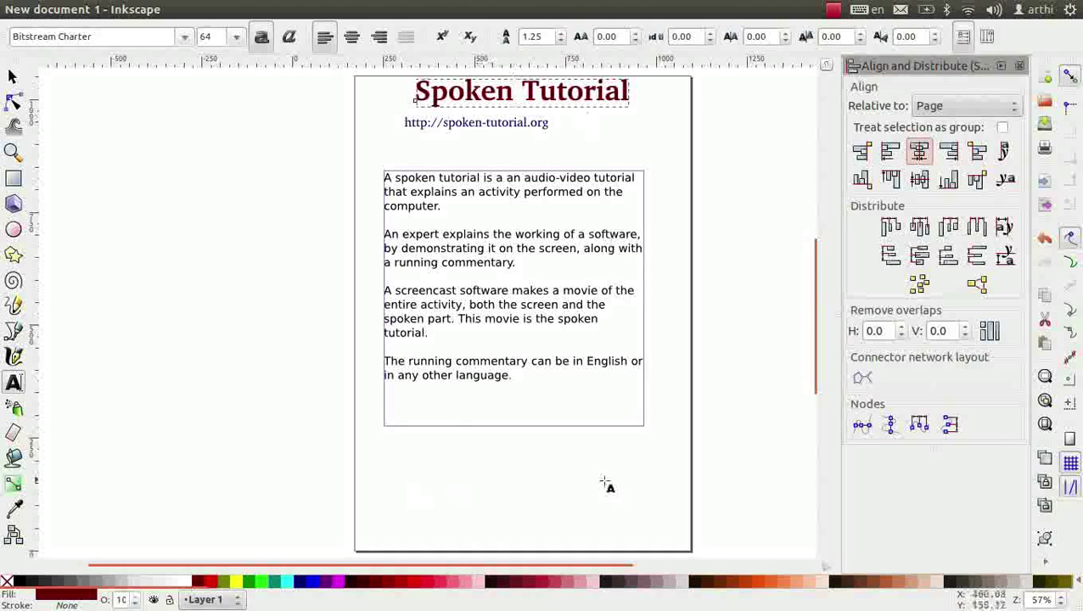
- Add a 'FOSS Categories' heading below the paragraphs and centre it horizontally on the page
scroll(406, 374, "up", 1)
left_click(404, 365)
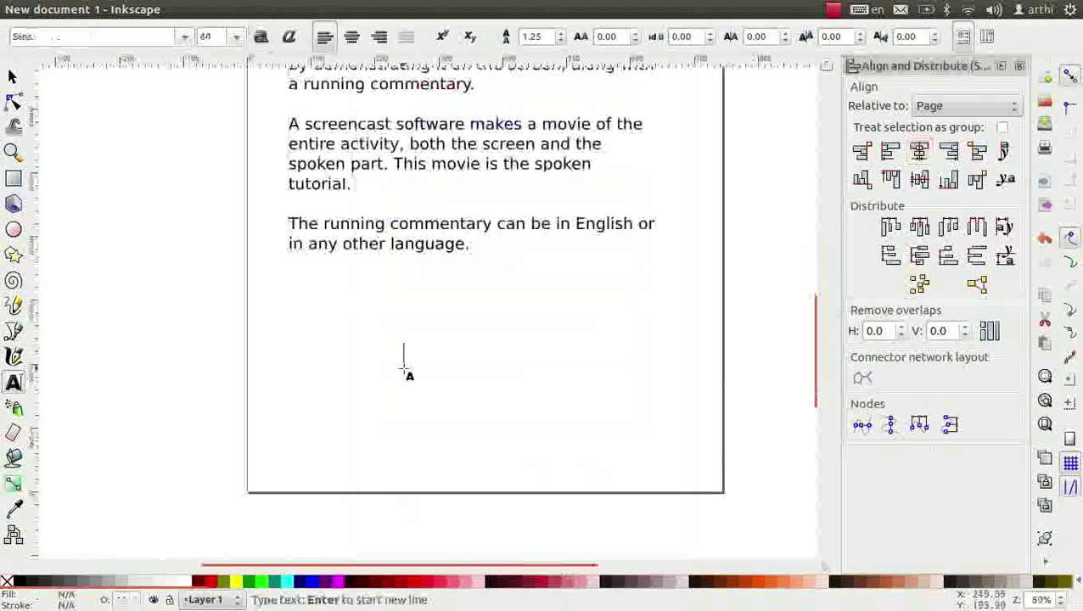
type("FOSS Ca")
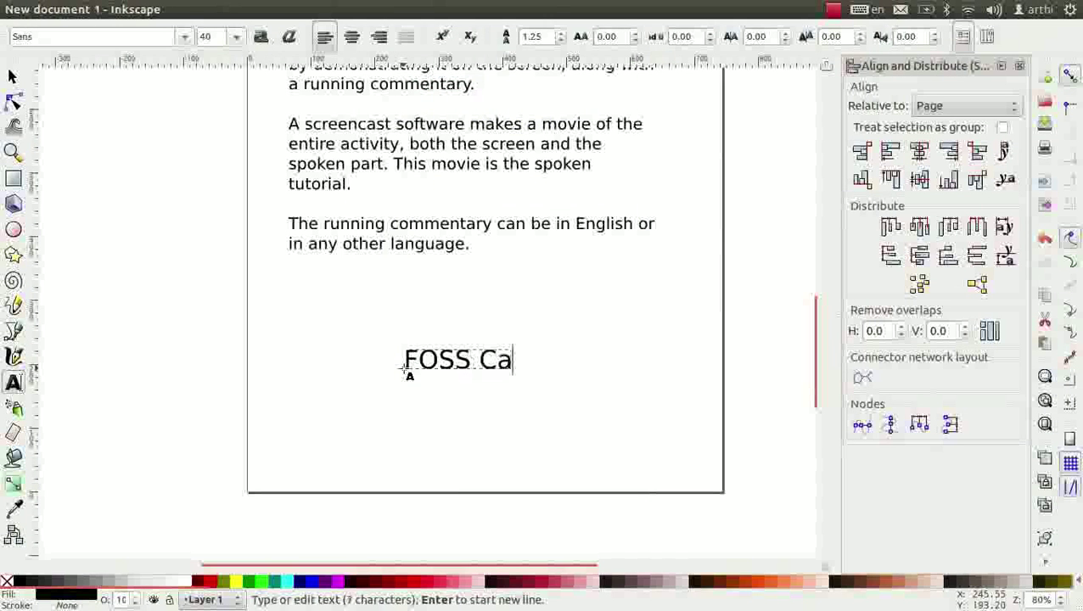
type("tegories")
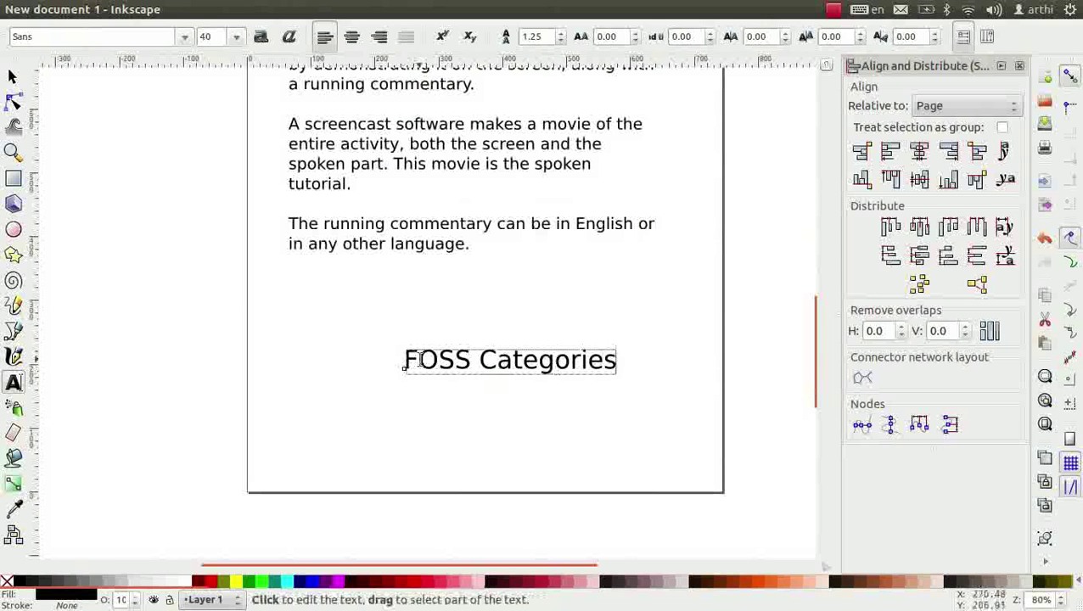
left_click(921, 152)
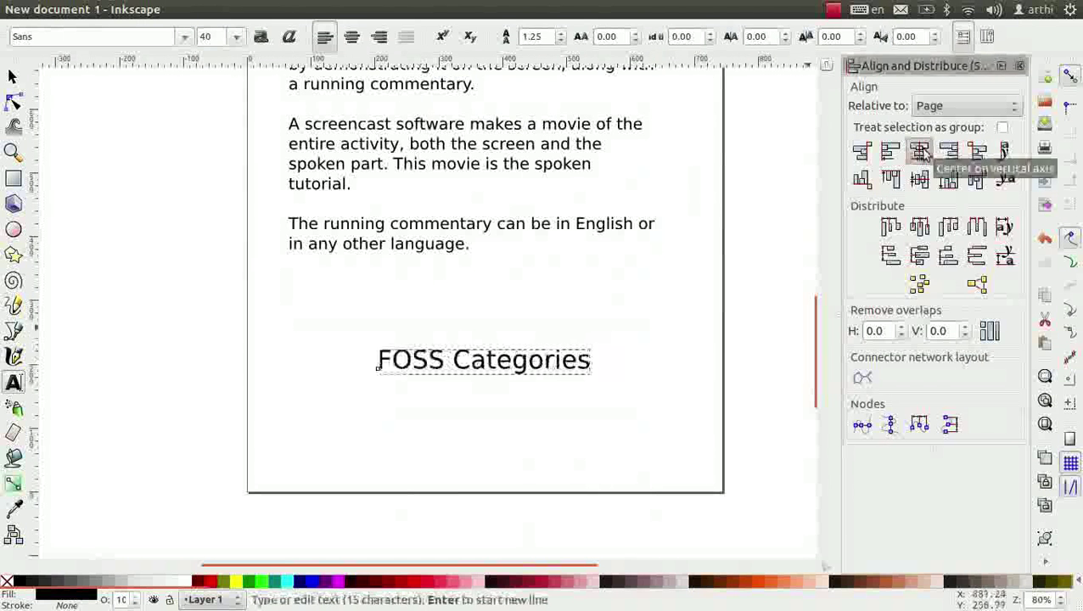
- Type the labels Linux, LaTeX, Scilab and Python loosely beneath the heading
left_click(301, 417)
type("Linux")
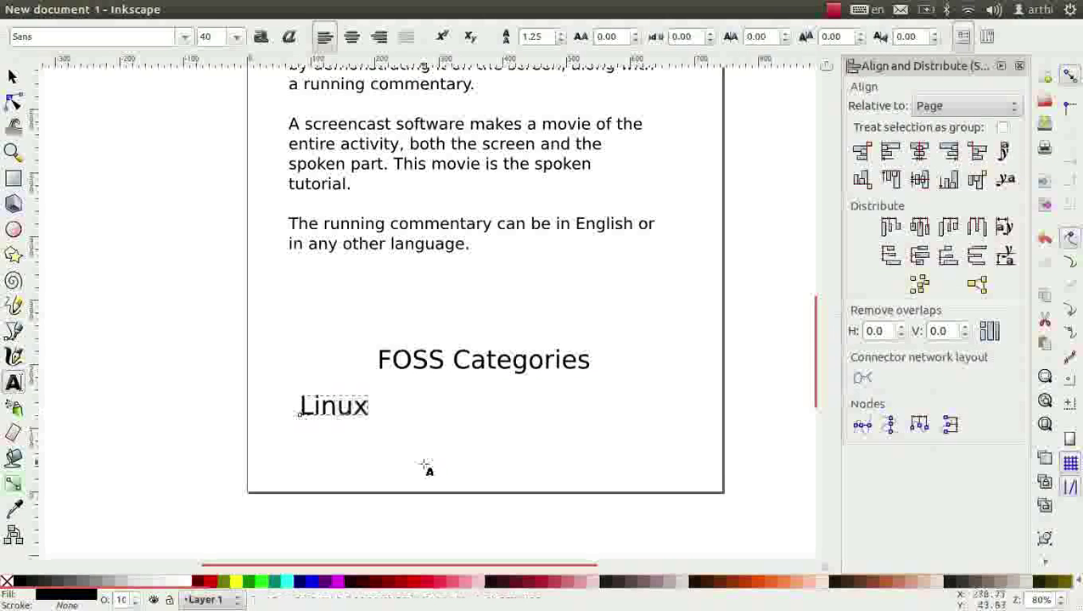
left_click(379, 459)
type("LaTeX")
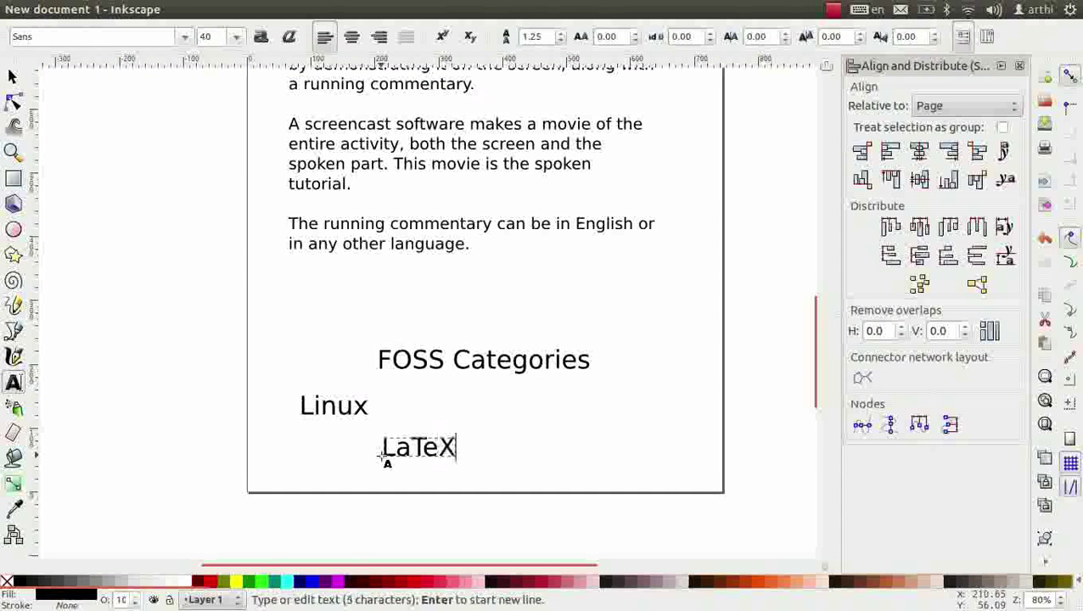
left_click(522, 400)
type("Scil")
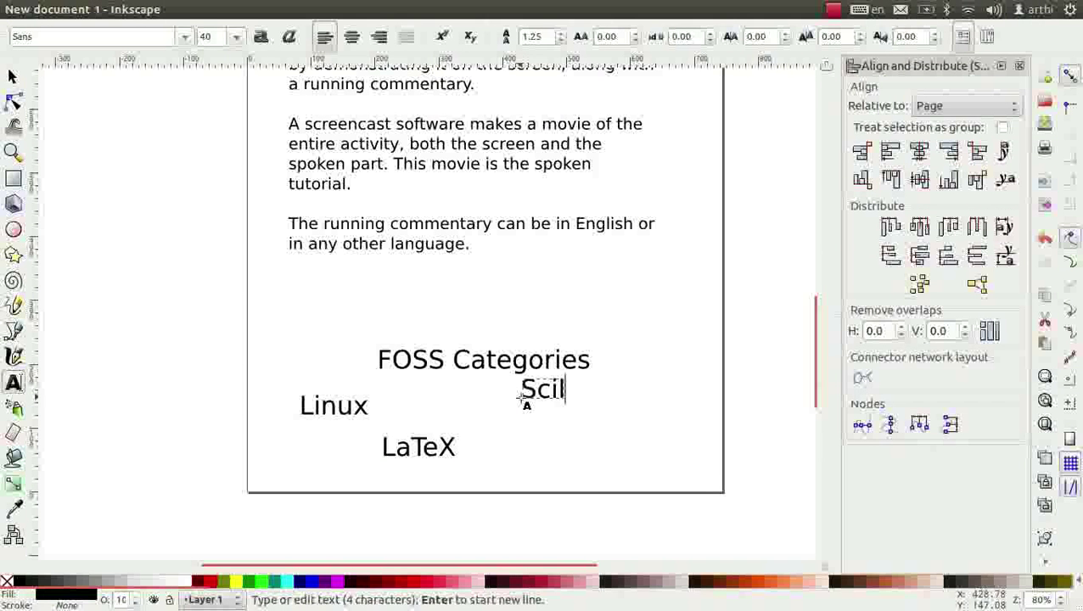
type("ab")
left_click(587, 442)
type("Py")
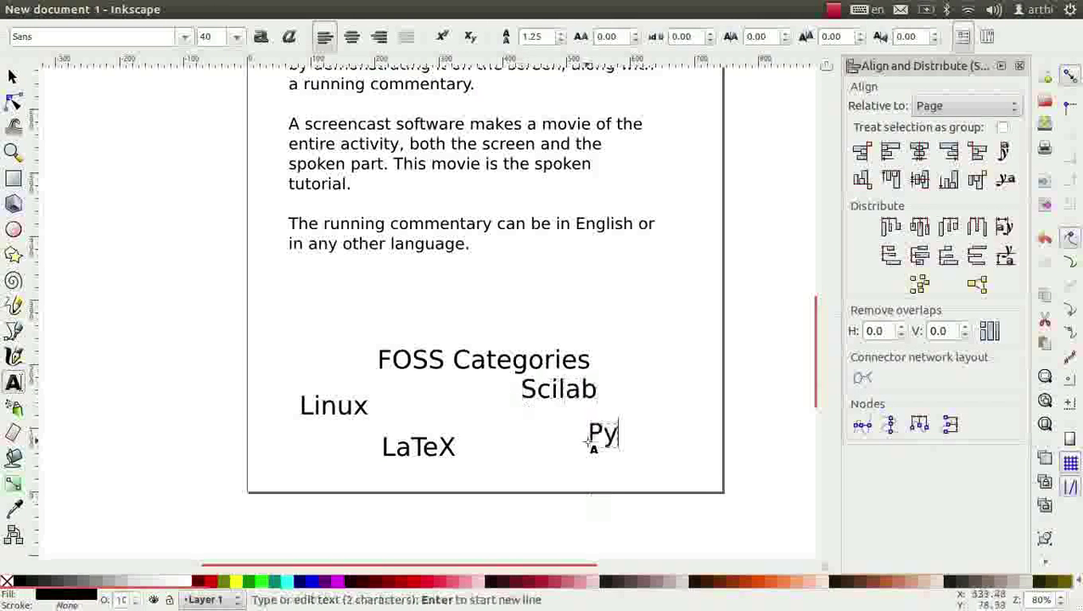
type("thon")
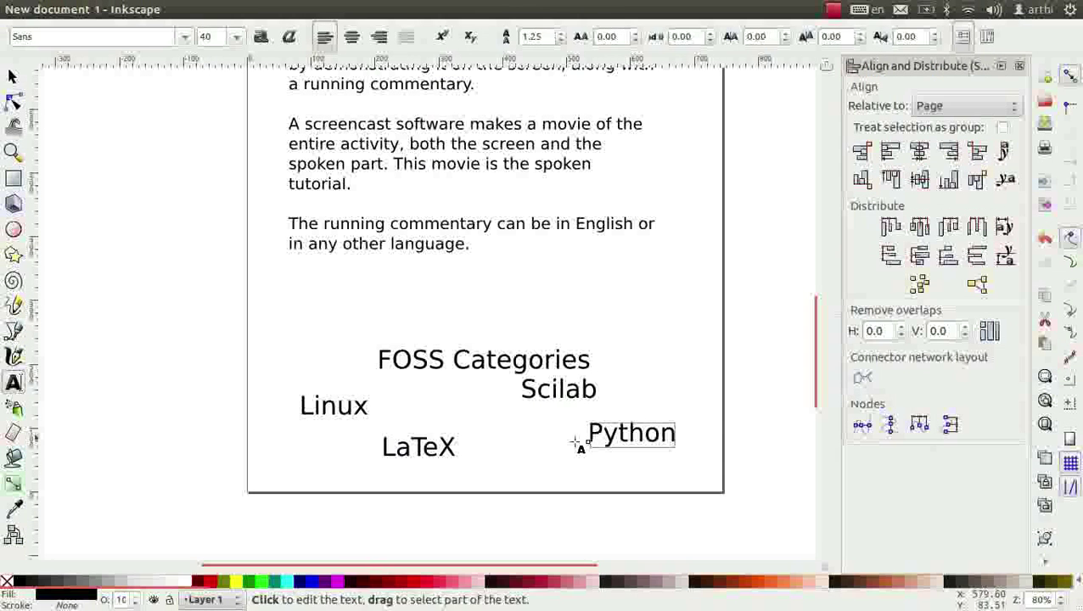
- With the Selector tool, select the Linux and LaTeX labels
left_click(13, 78)
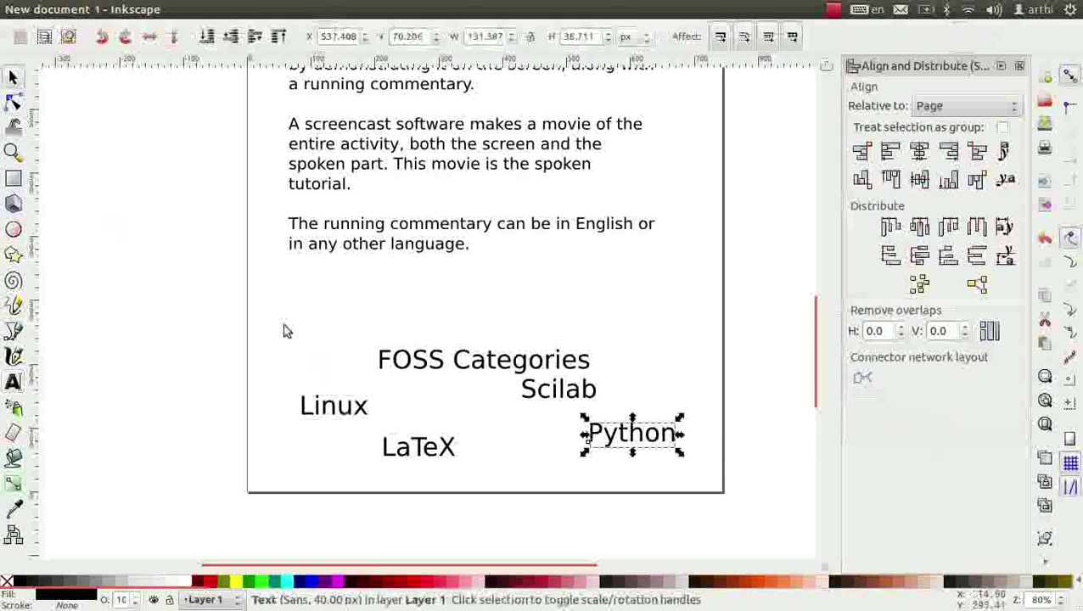
left_click(348, 409)
left_click(446, 450, "shift")
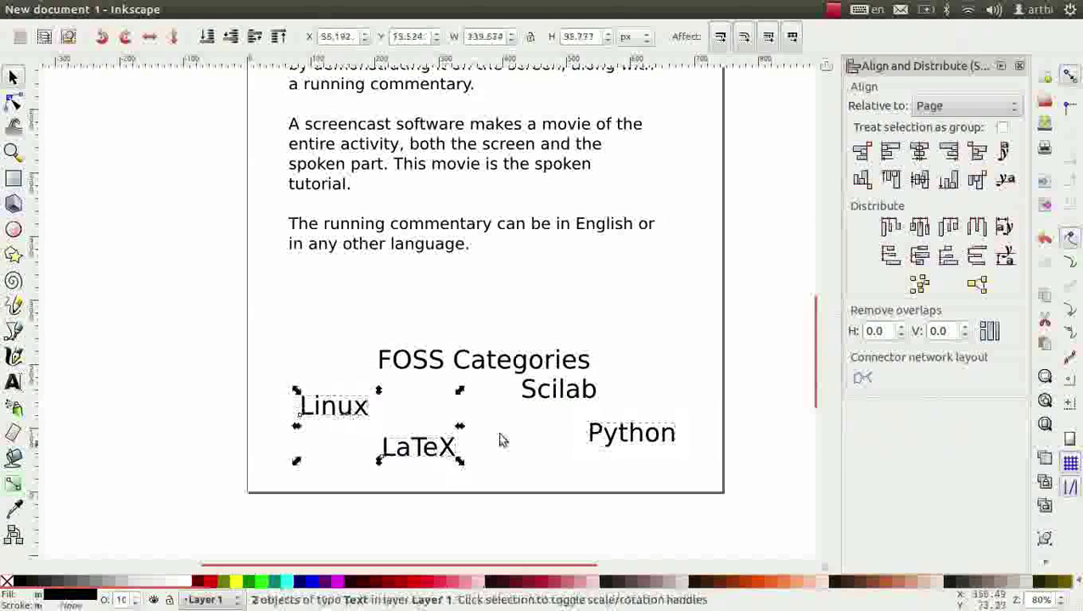
- Add Scilab and Python to the selection, align baselines, distribute horizontally and equalise the gaps
left_click(567, 395, "shift")
left_click(629, 443, "shift")
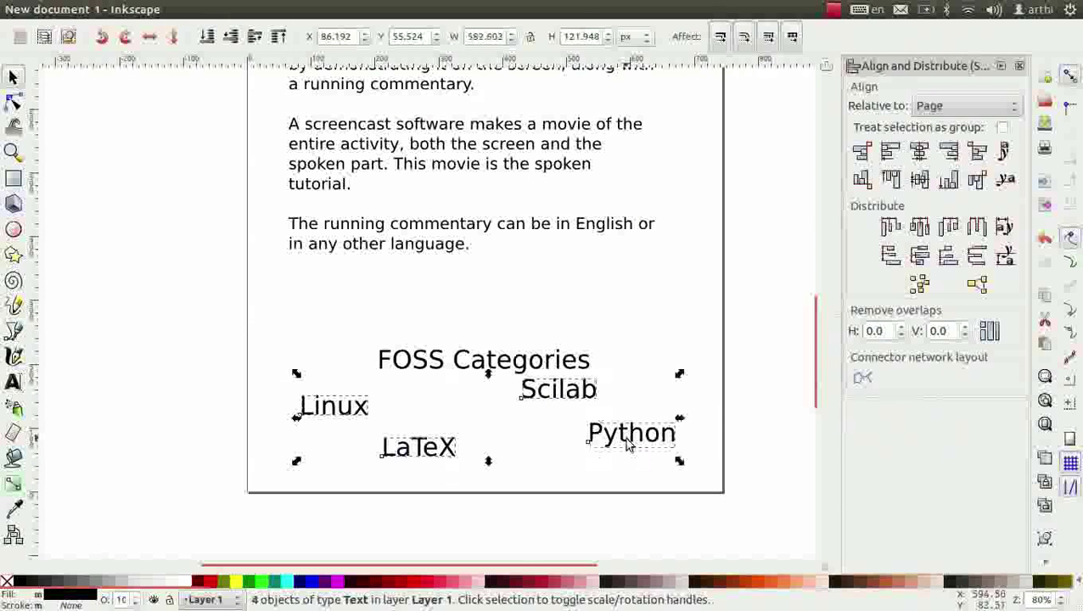
left_click(1007, 181)
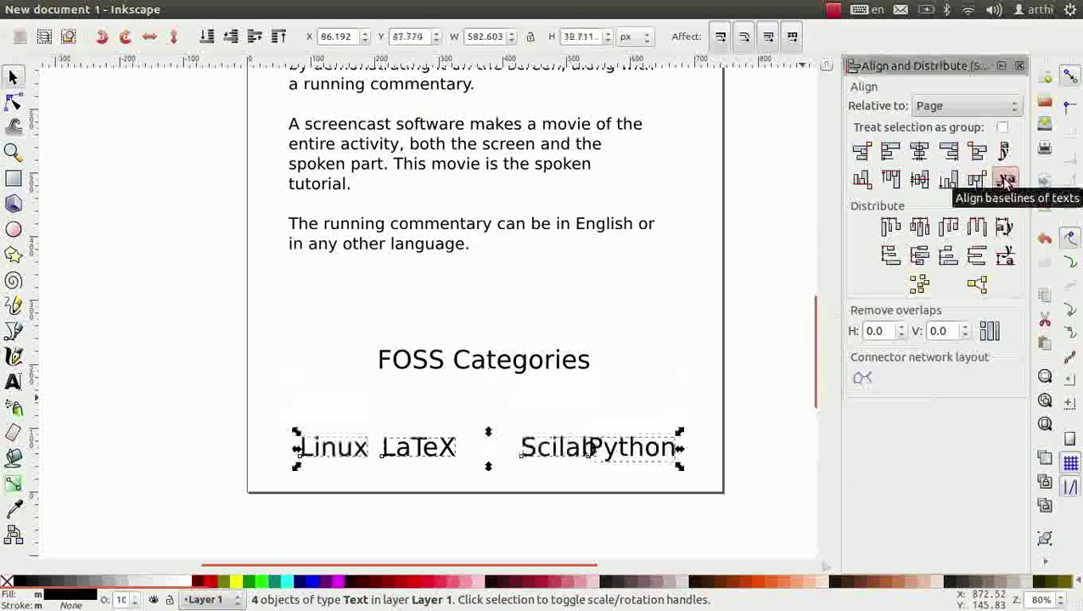
left_click(1005, 225)
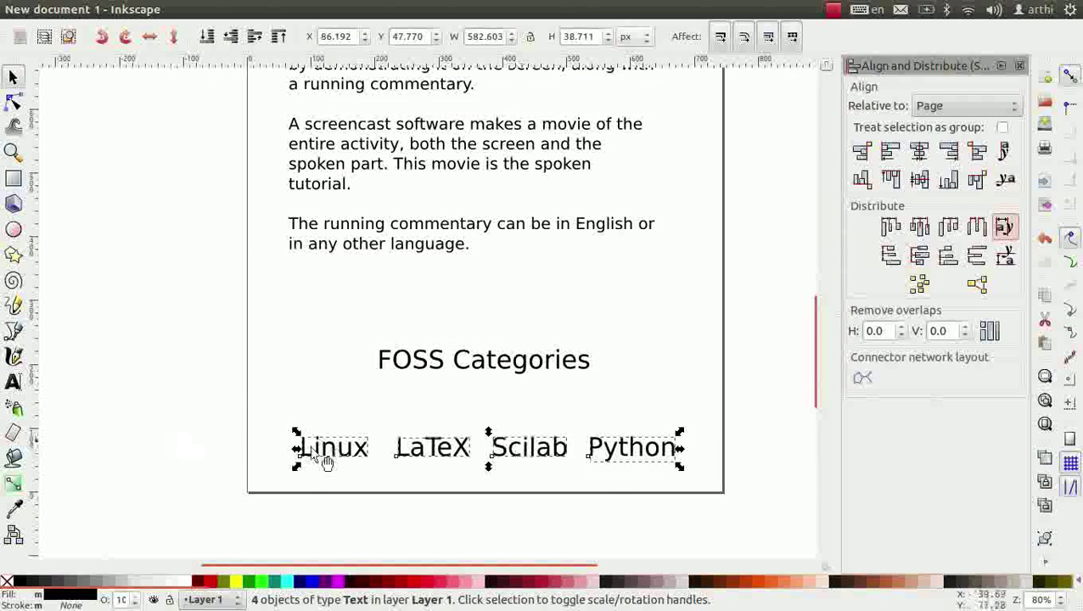
scroll(520, 464, "up", 2, "ctrl")
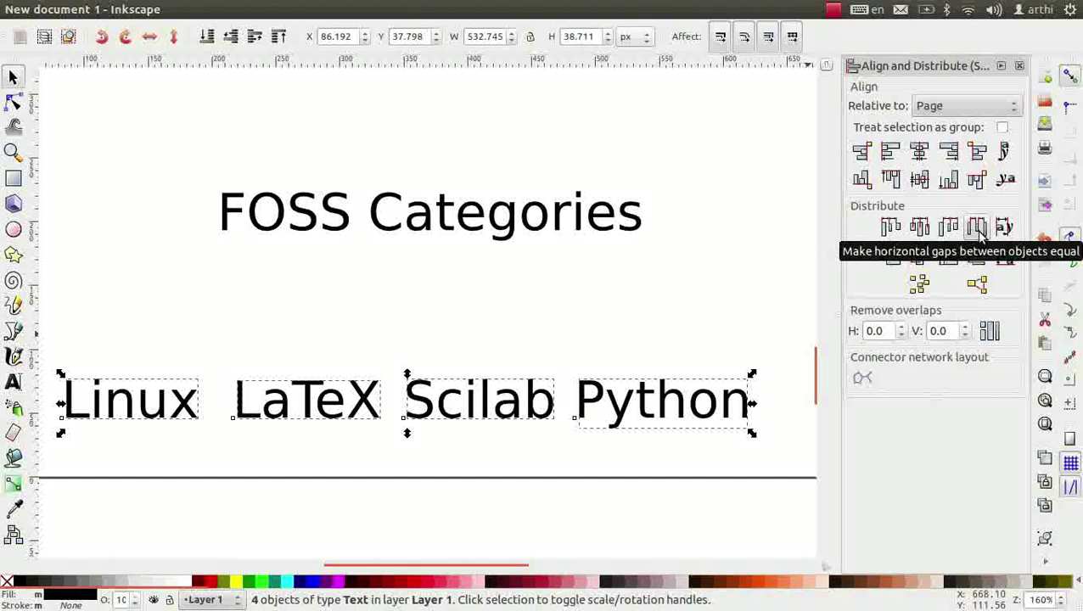
left_click(977, 227)
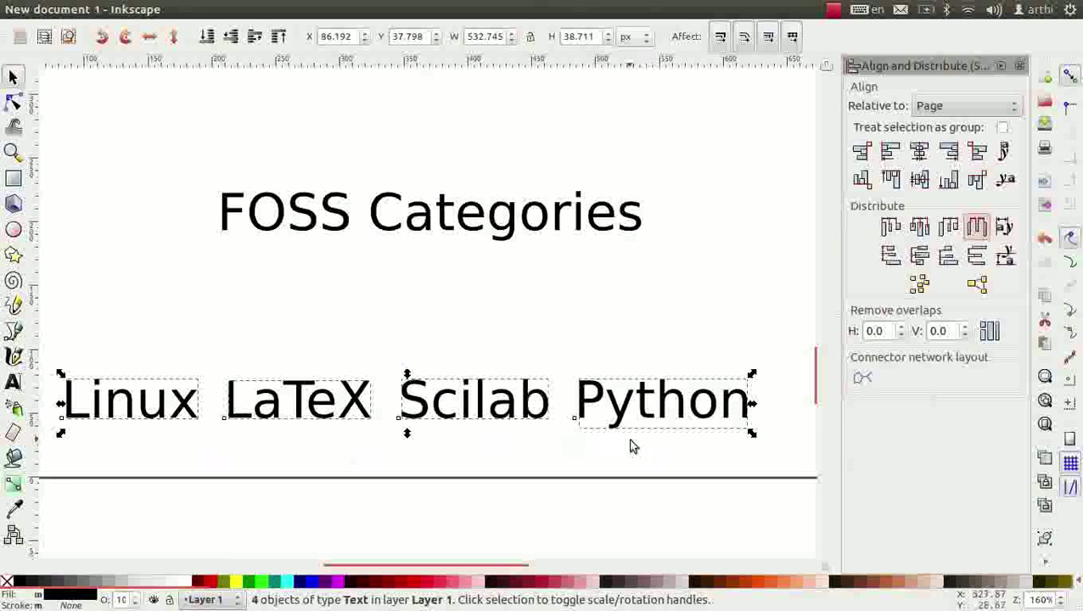
- Set the flowed paragraphs' line spacing to 1.5
left_click(1050, 429)
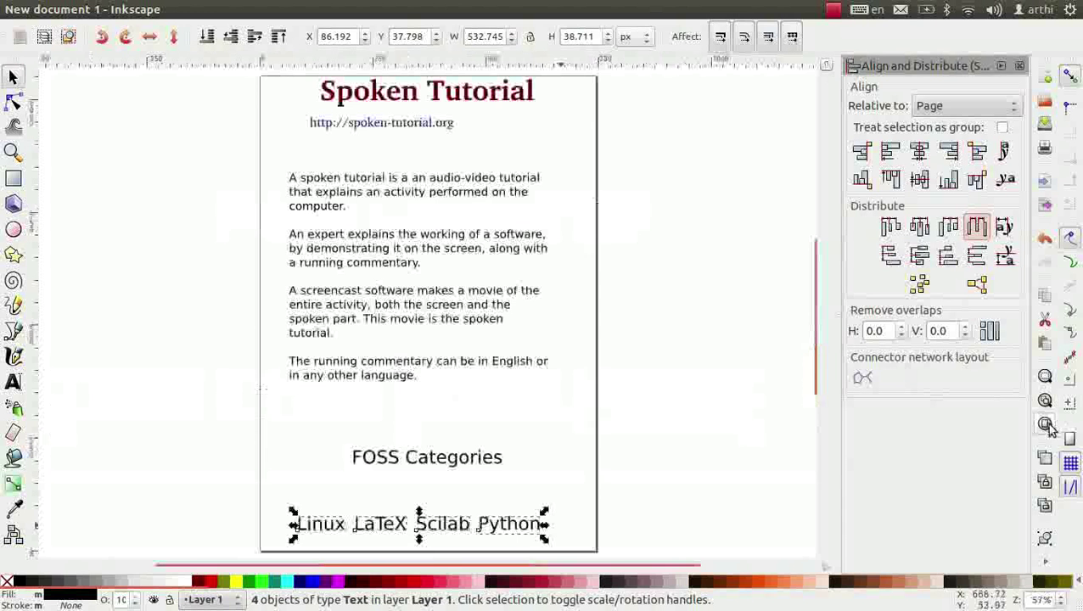
double_click(406, 303)
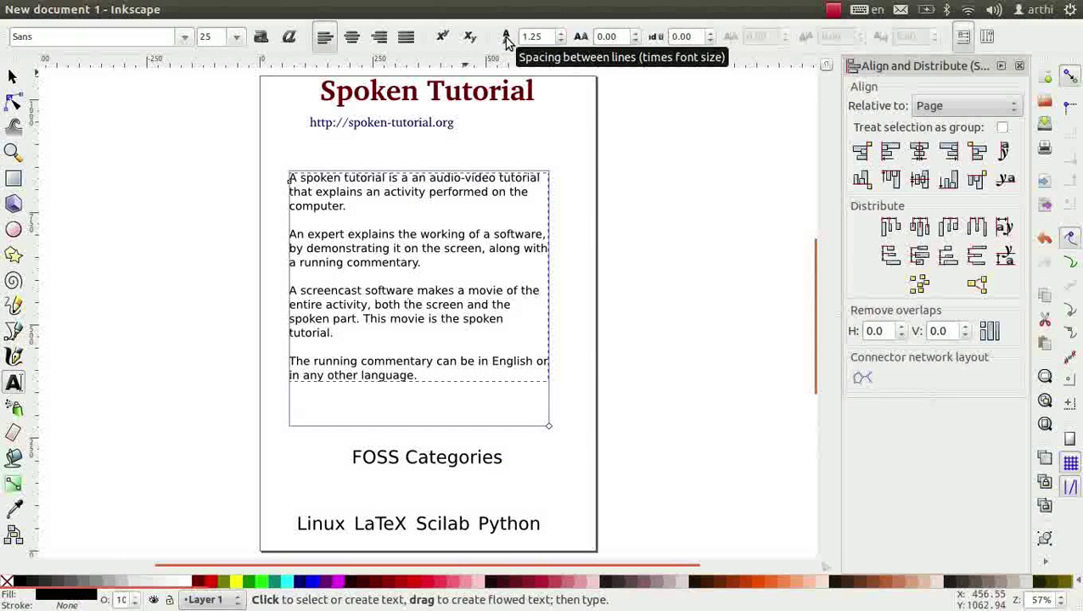
left_click(561, 37)
left_click(561, 38)
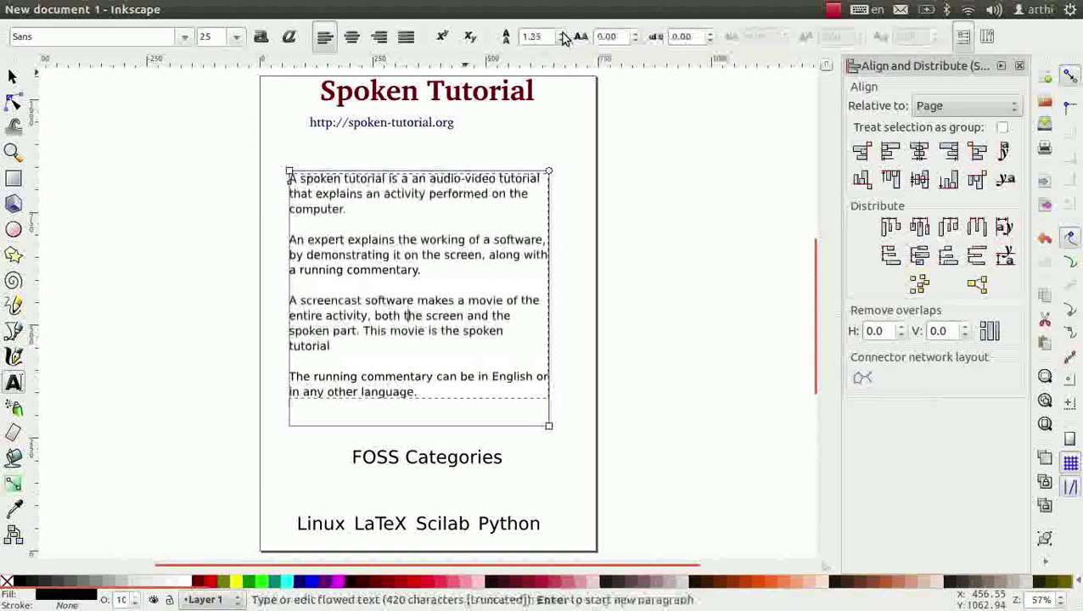
left_click(562, 34)
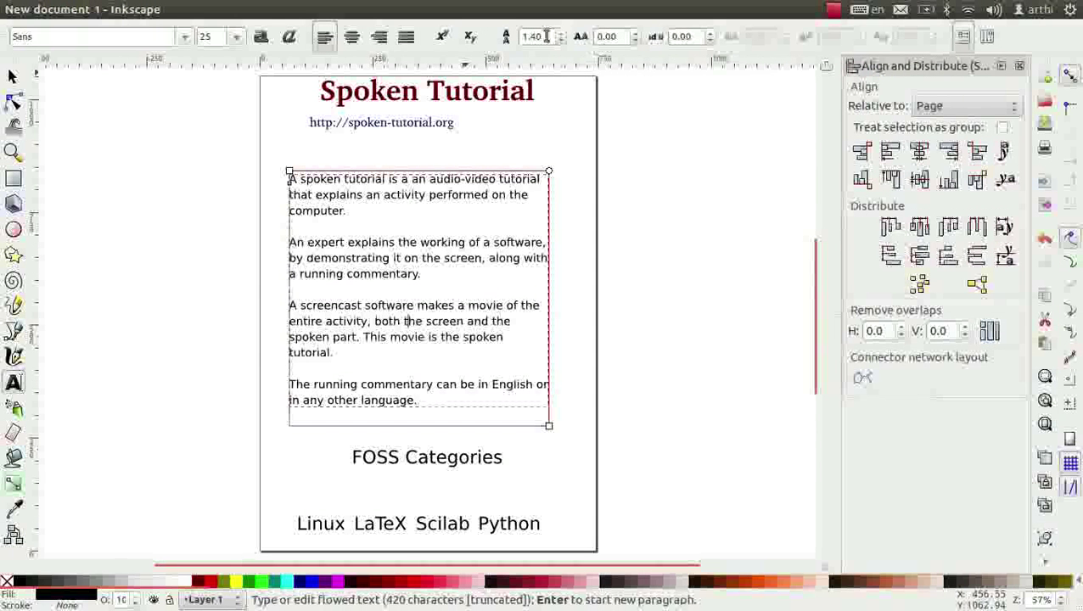
left_click(547, 36)
key("BackSpace")
key("BackSpace")
type("5")
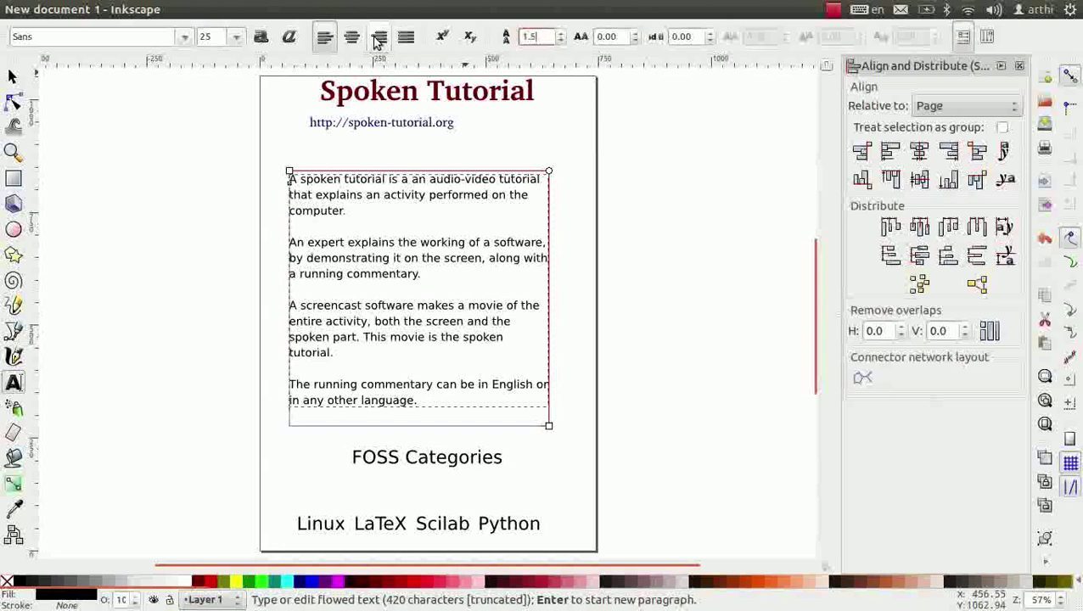
key("Return")
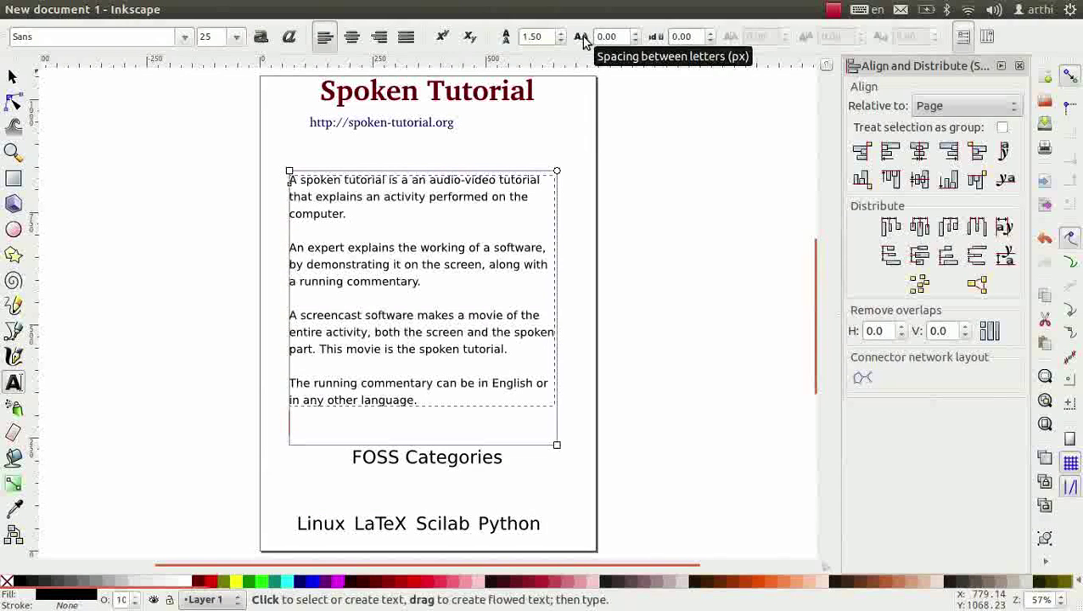
- Try wider letter spacing on the paragraphs, then reset it to 0
left_click(635, 32)
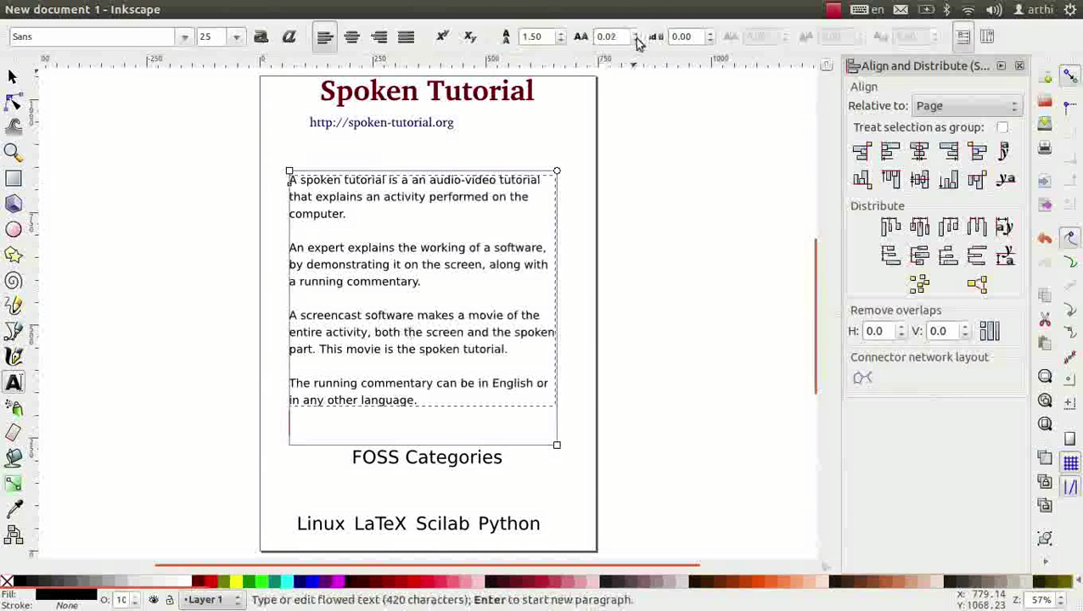
left_click(635, 34)
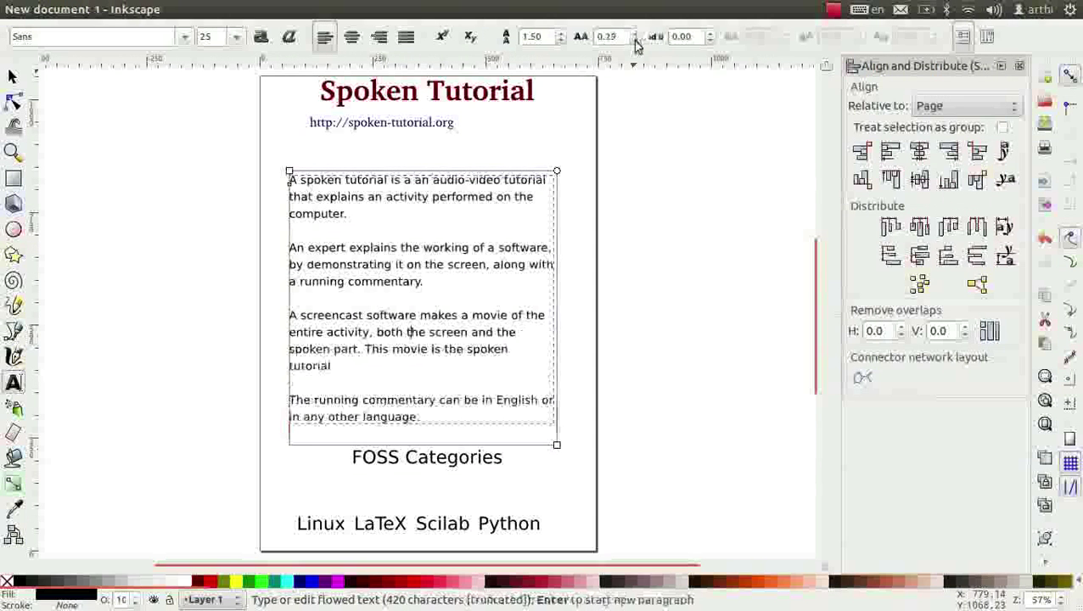
left_click_drag(628, 37, 588, 32)
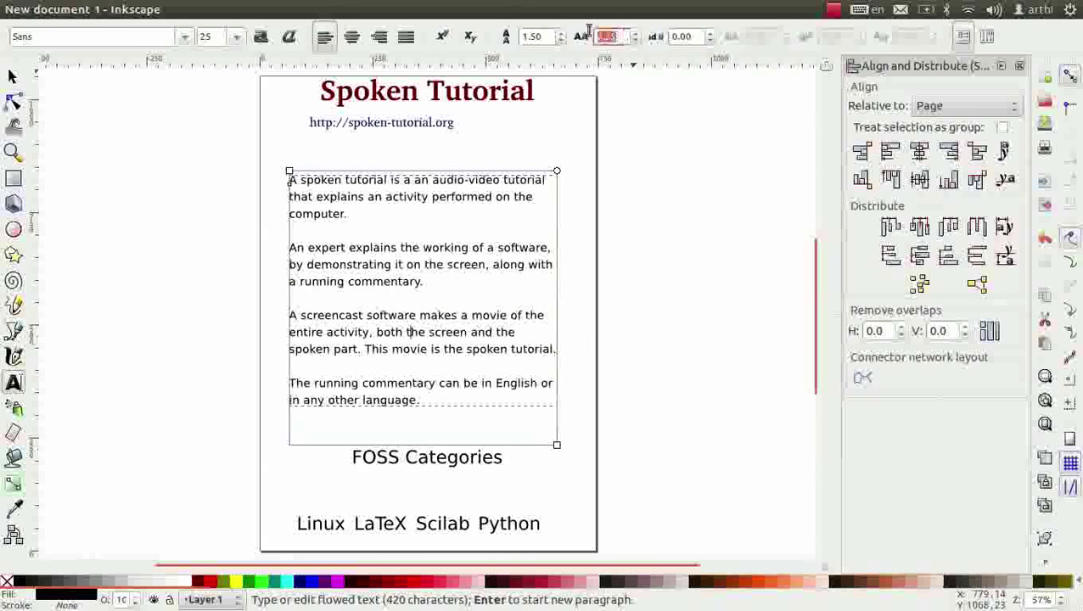
type("0")
key("Return")
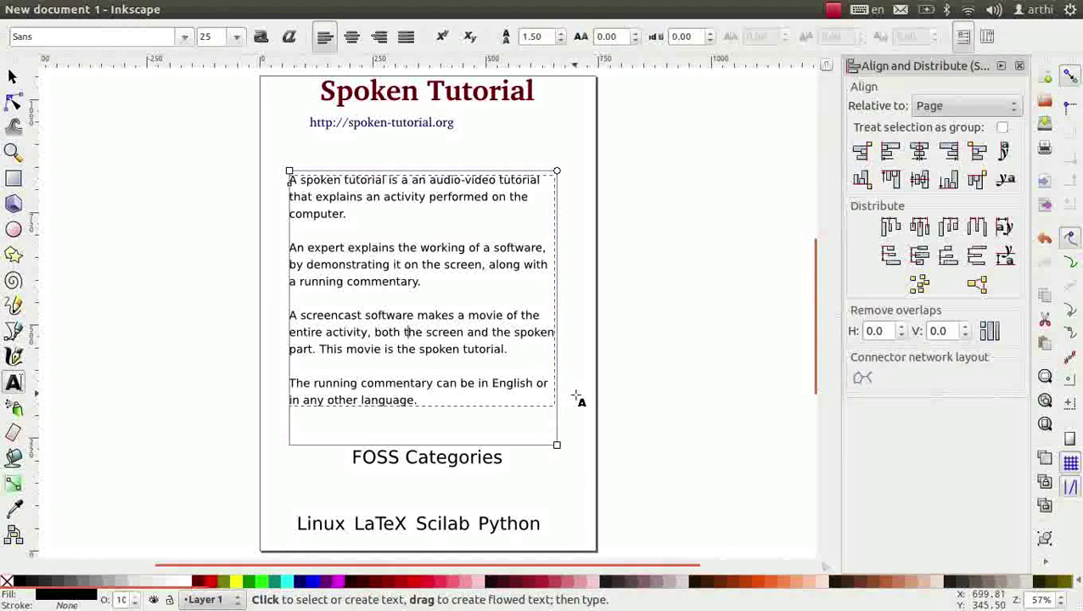
- Type 'Learn Open Source Software for Free' as a new text beside the page
scroll(576, 396, "right", 5)
left_click(397, 236)
type("Lear")
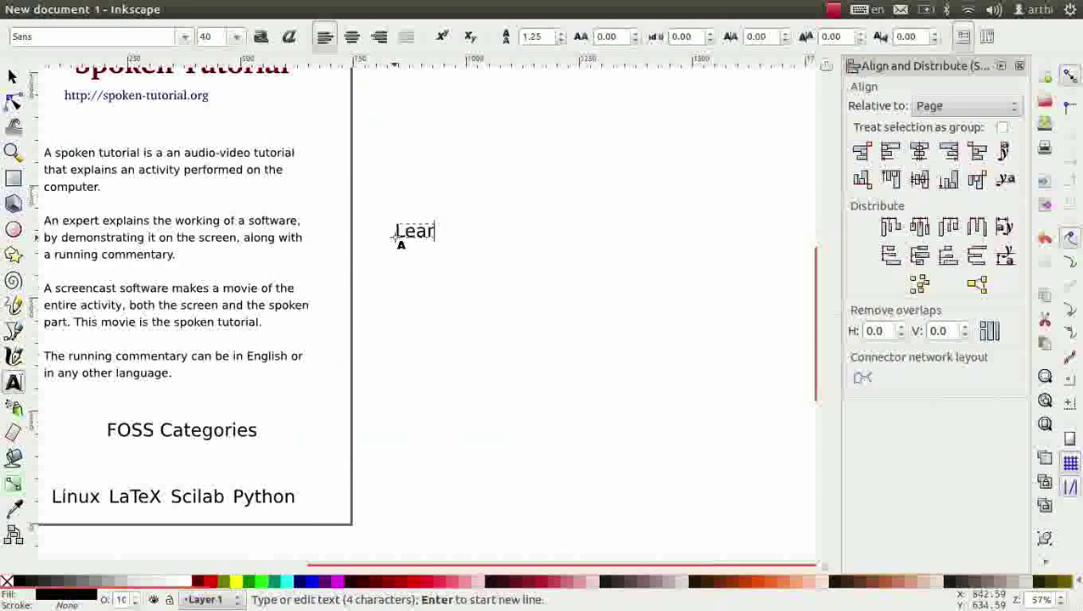
type("n Open Source")
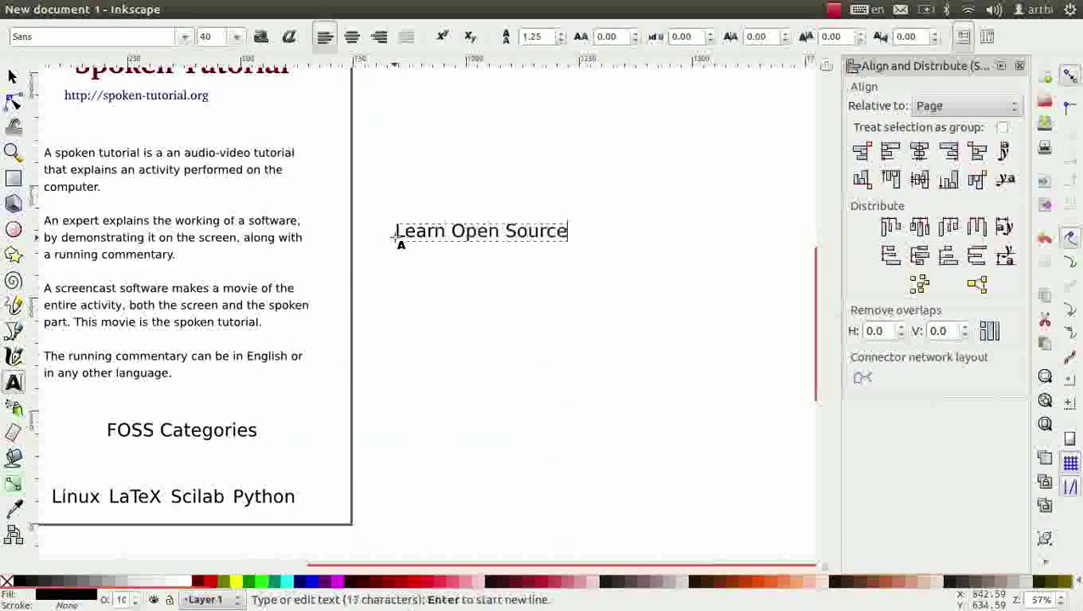
type(" Software for")
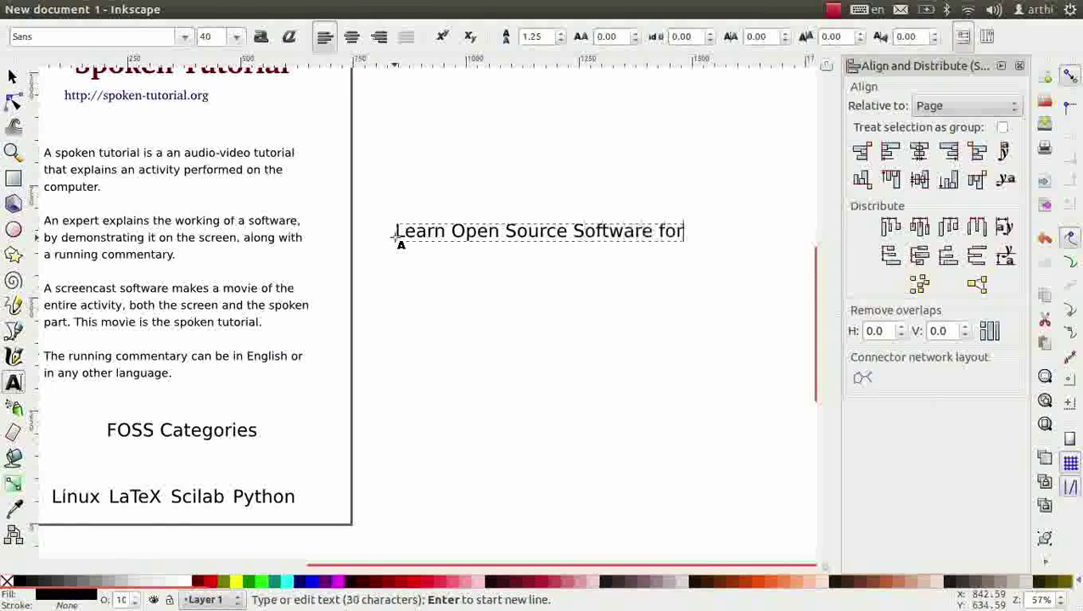
type(" Free")
- Format the new text as Ubuntu, size 22, bold, running vertically
triple_click(25, 36)
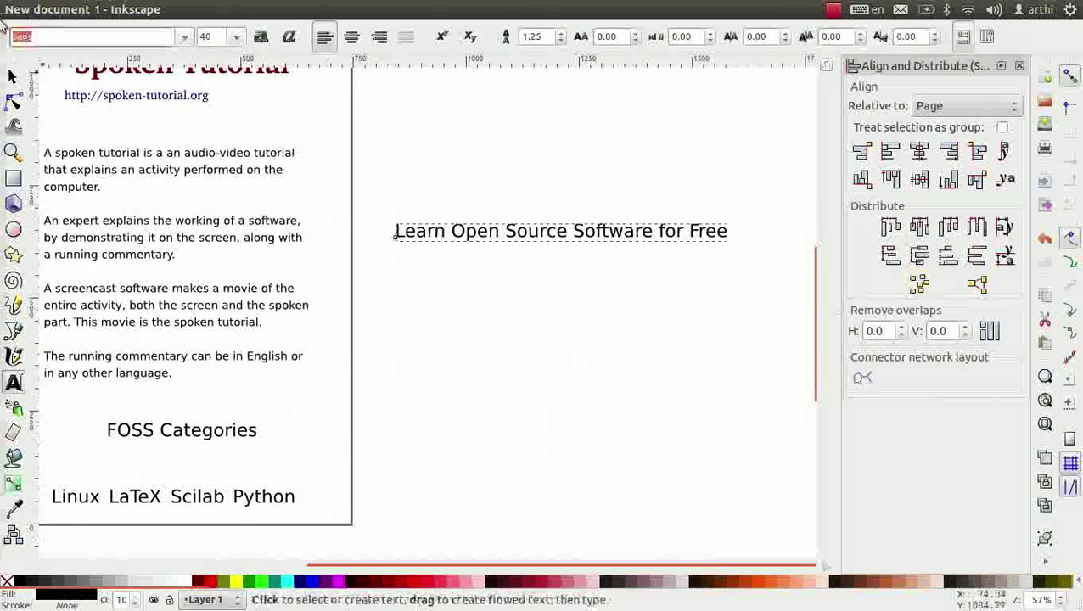
type("ub")
left_click(47, 56)
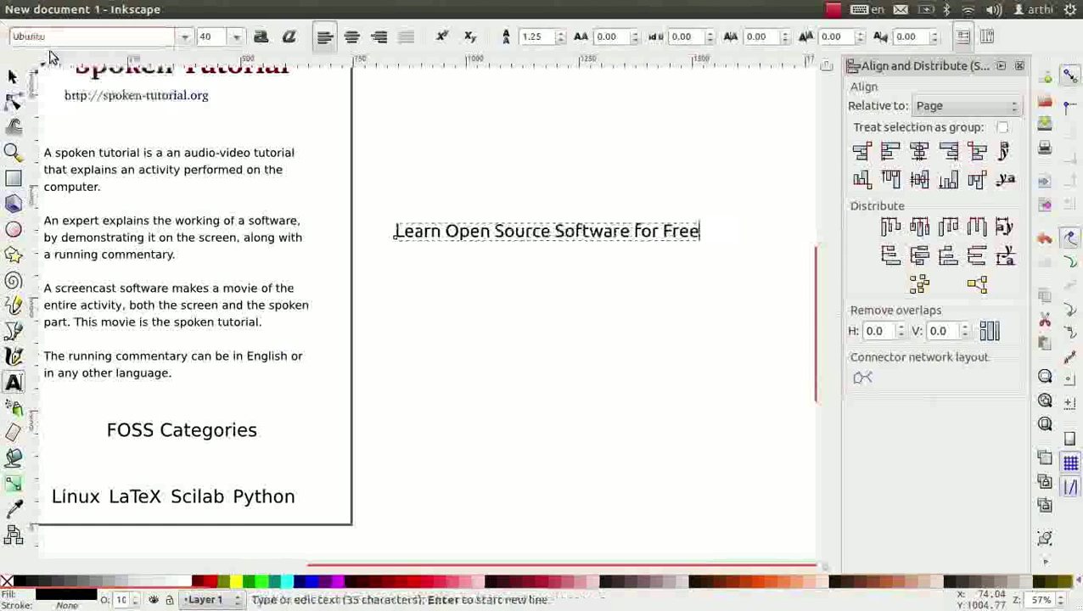
left_click(237, 37)
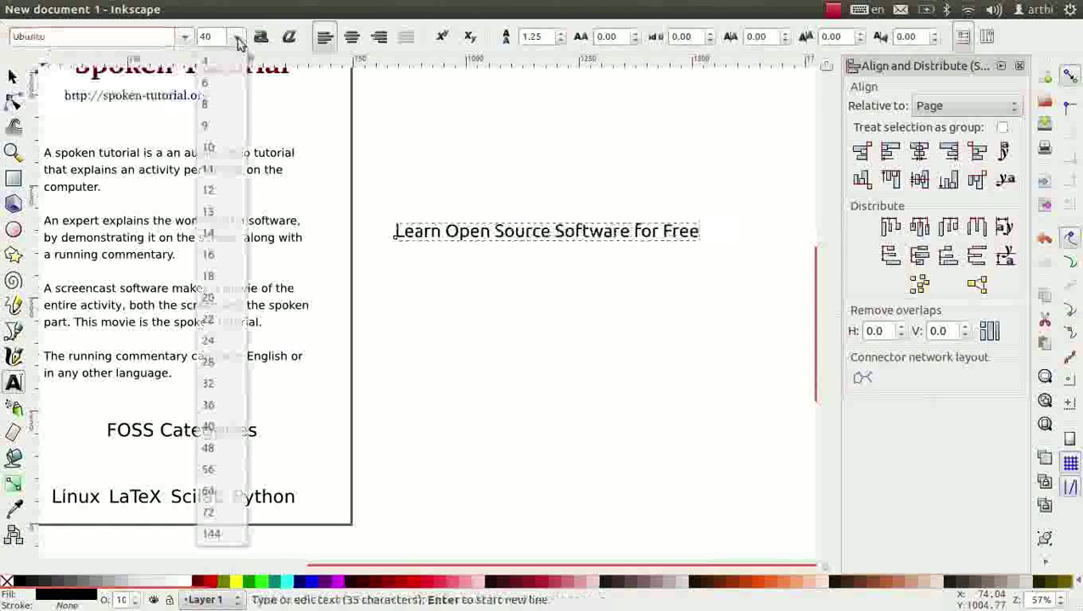
left_click(209, 319)
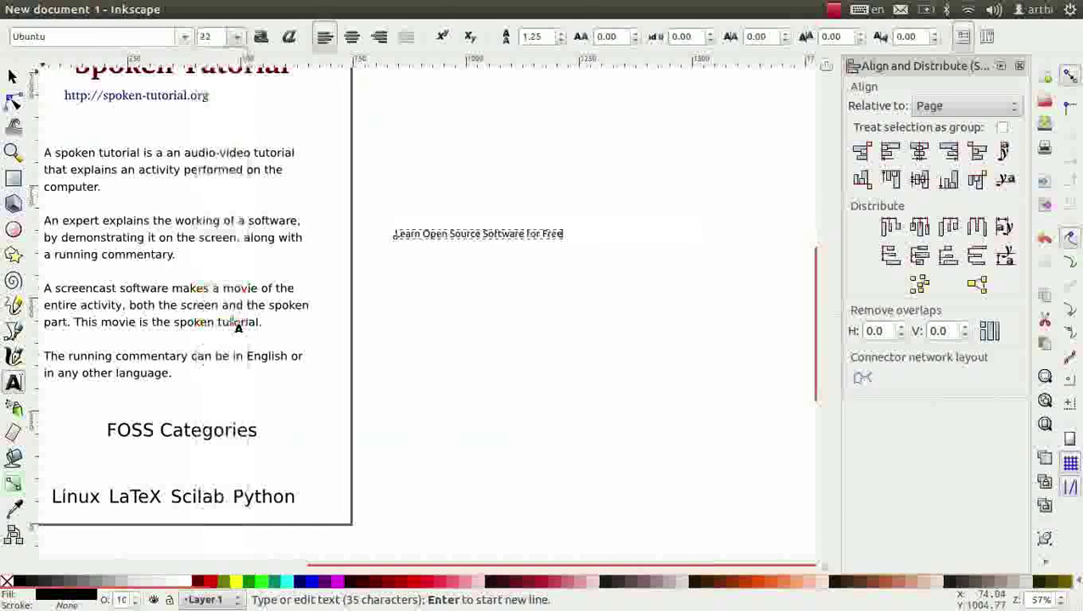
left_click(260, 40)
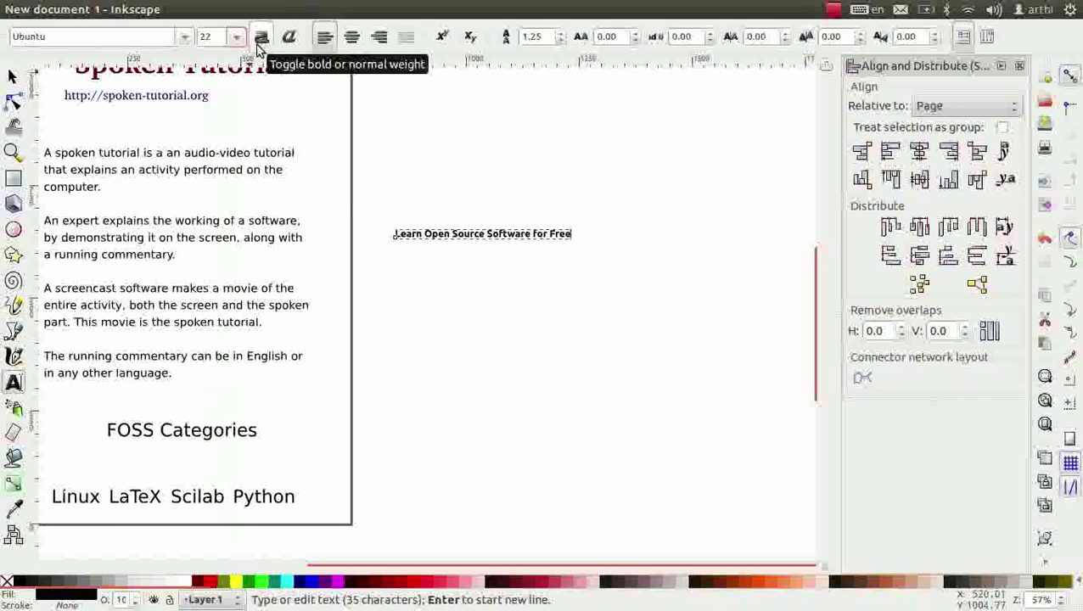
left_click(987, 39)
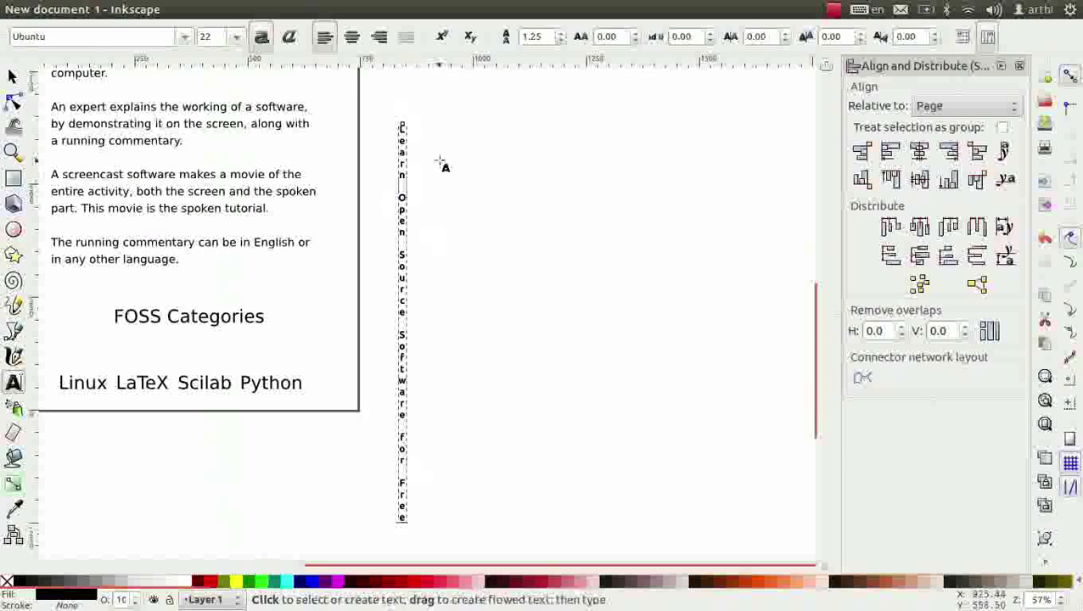
- Place the vertical 'Learn Open Source Software for Free' text on the left and right page edges
key("F1")
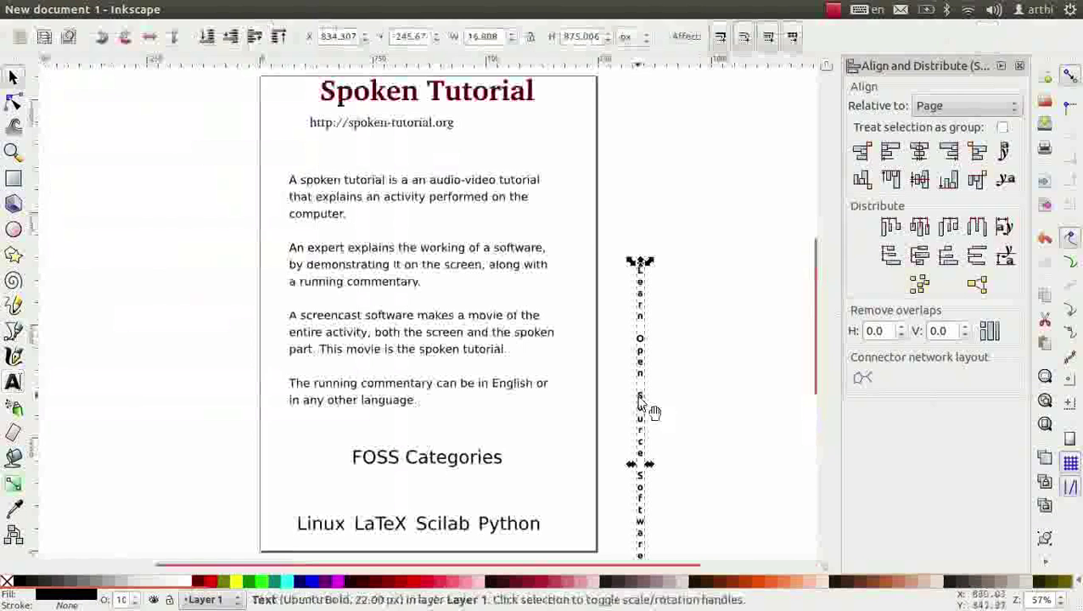
mouse_move(638, 397)
left_mouse_down()
mouse_move(267, 230)
mouse_move(274, 242)
left_mouse_up()
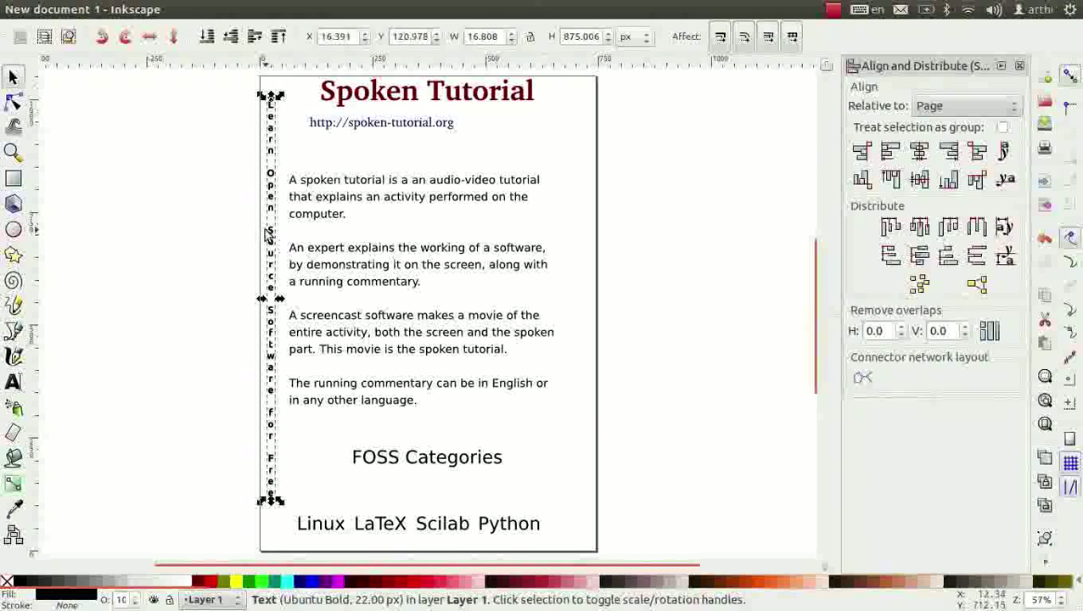
left_click_drag(277, 242, 572, 251)
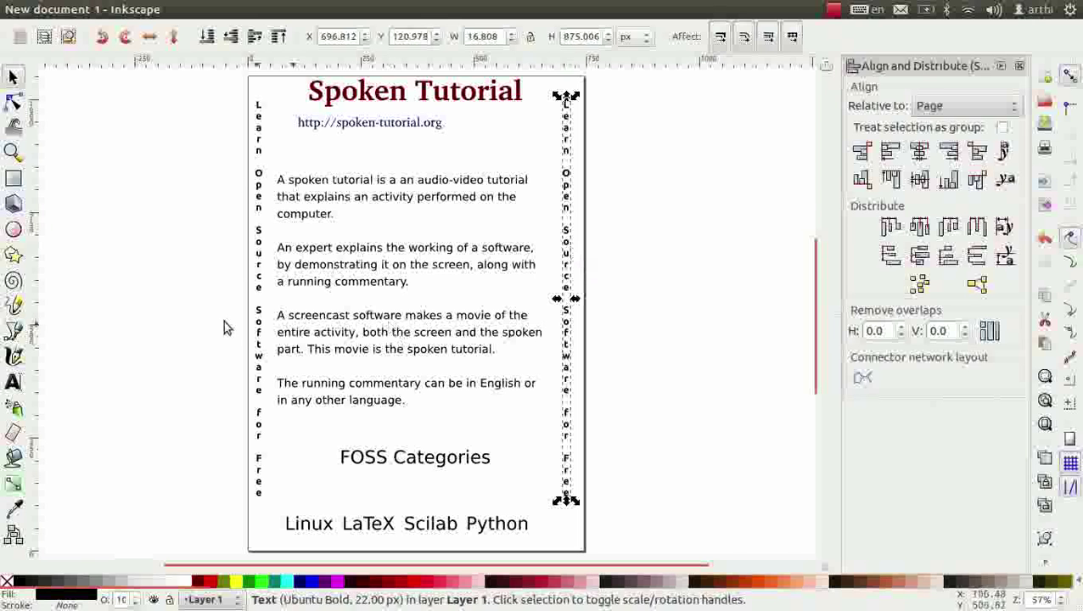
- Draw a small red circle beside the page
left_click(13, 233)
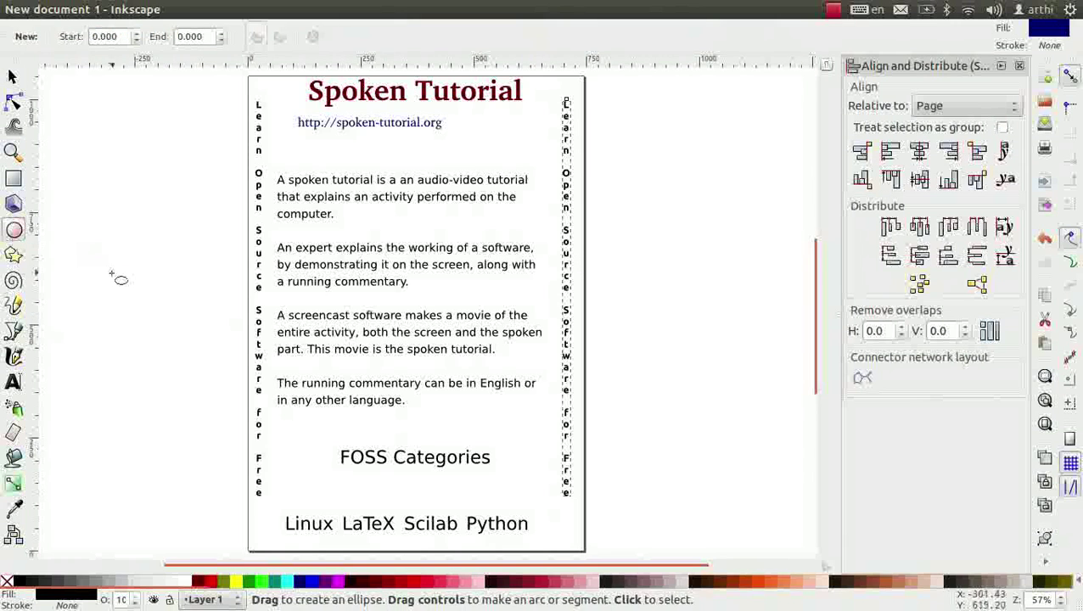
key("ctrl")
scroll(142, 278, "up", 2, "ctrl")
left_click_drag(151, 272, 169, 285)
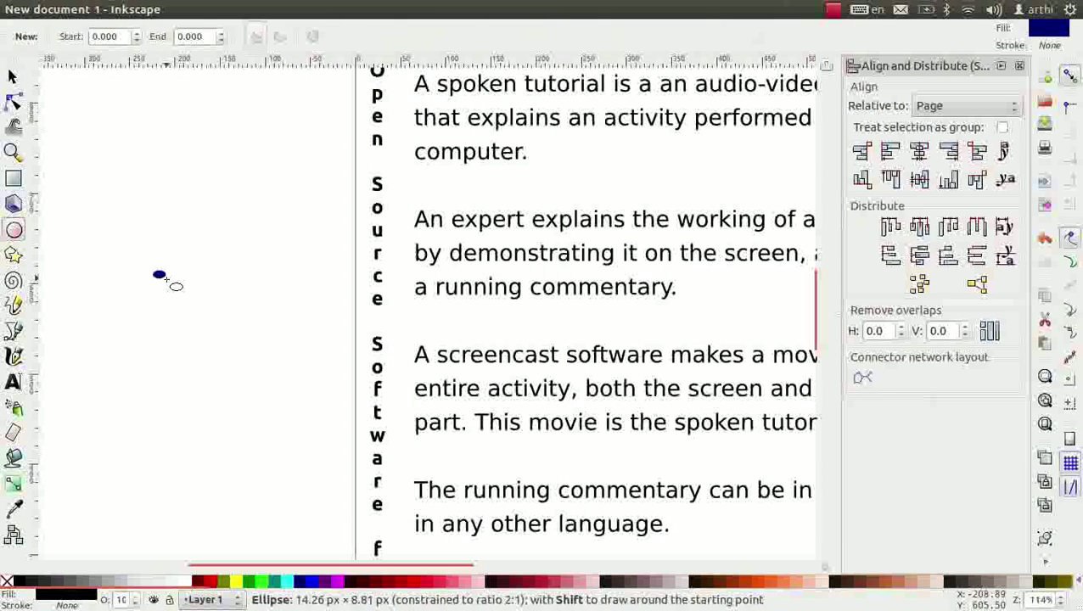
left_click(211, 584)
- Place the red dot before the first paragraph and duplicate copies down beside the other paragraphs
key("s")
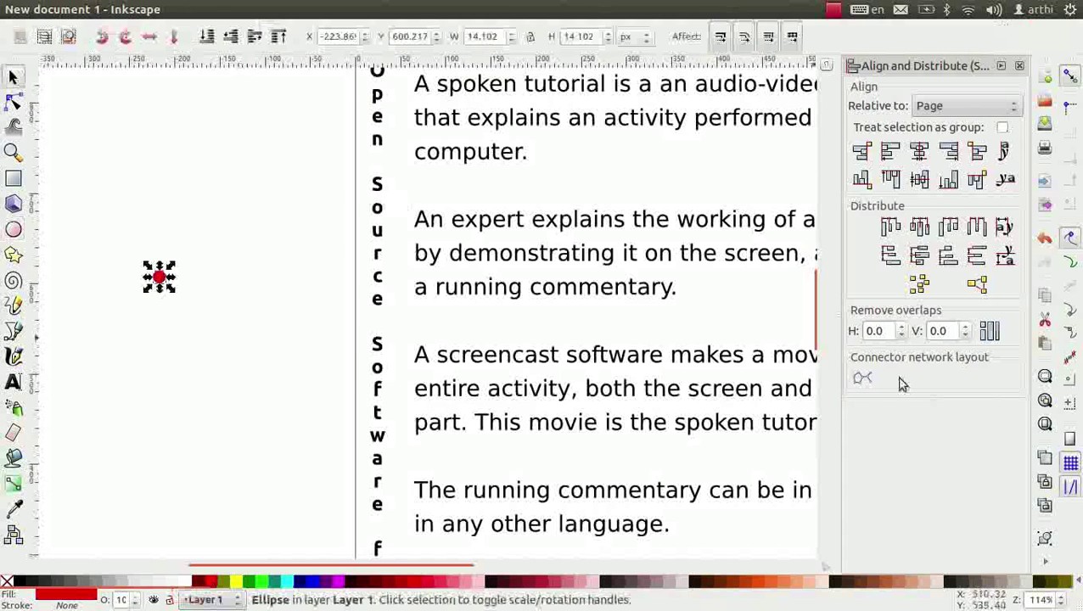
key("5")
left_click_drag(168, 277, 287, 180)
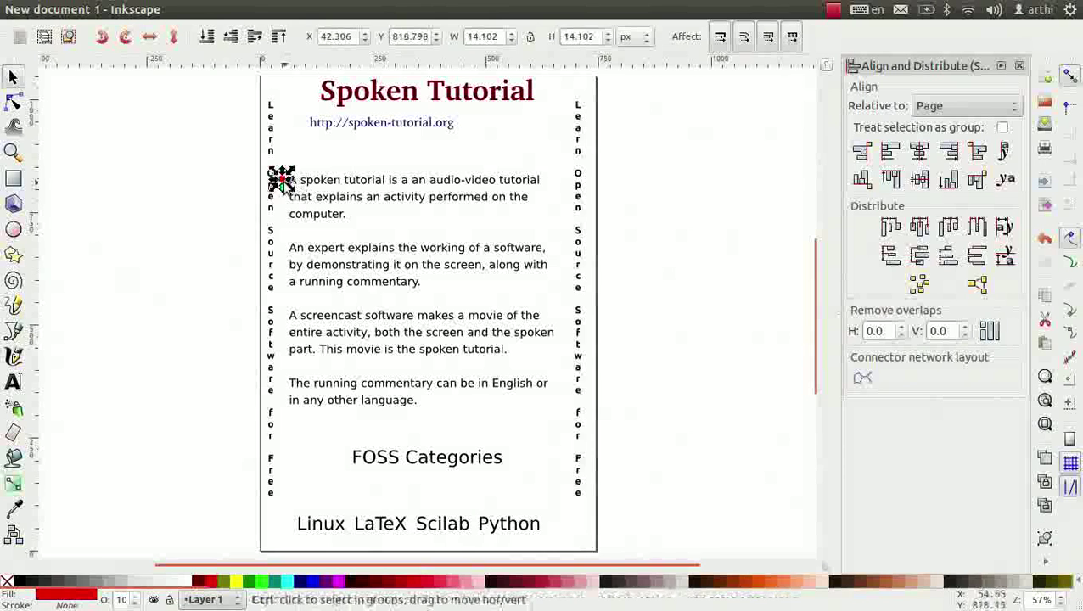
key("ctrl+d")
key("shift+Down")
key("shift+Down")
key("shift+Down")
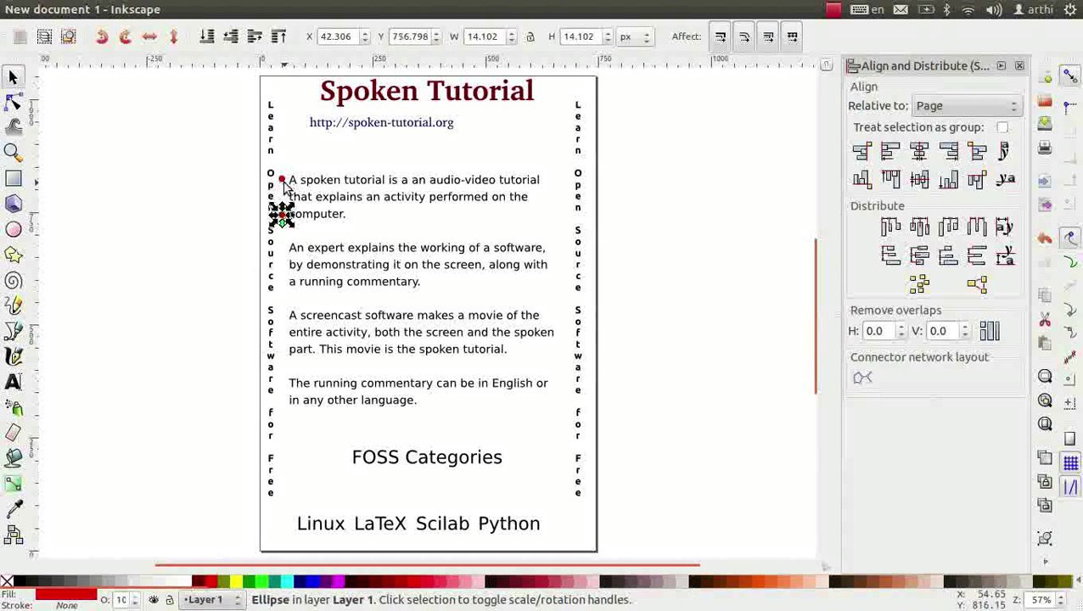
key("shift+Down")
key("shift+Down")
key("shift+Down")
key("shift+Down")
key("shift+Down")
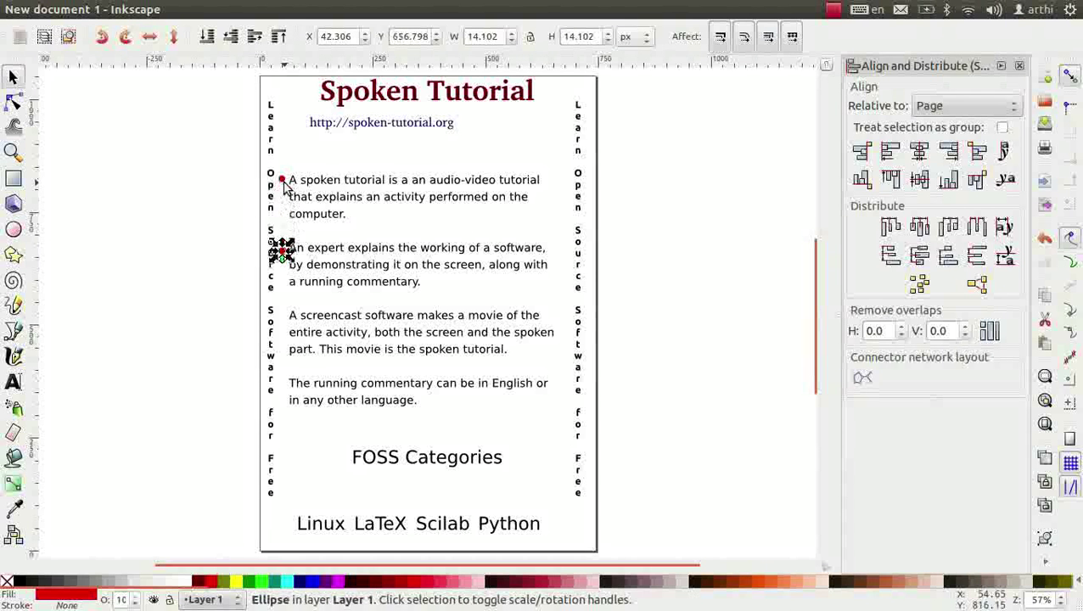
key("ctrl+d")
key("shift+Down")
key("shift+Down")
key("shift+Down")
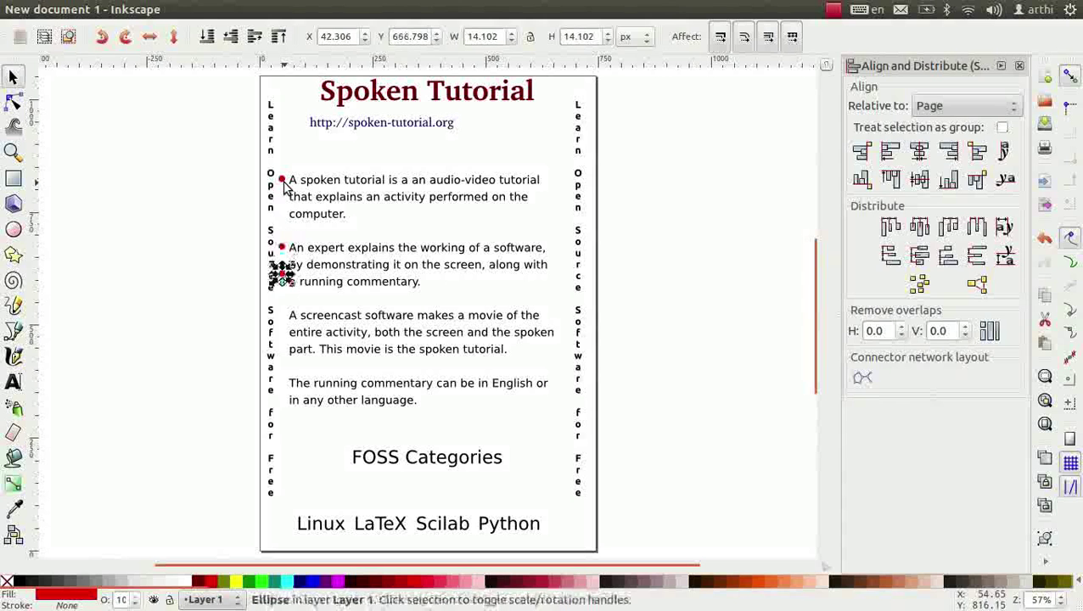
key("shift+Down")
key("shift+Down")
key("shift+Down")
key("shift+Down")
key("shift+Down")
key("shift+Down")
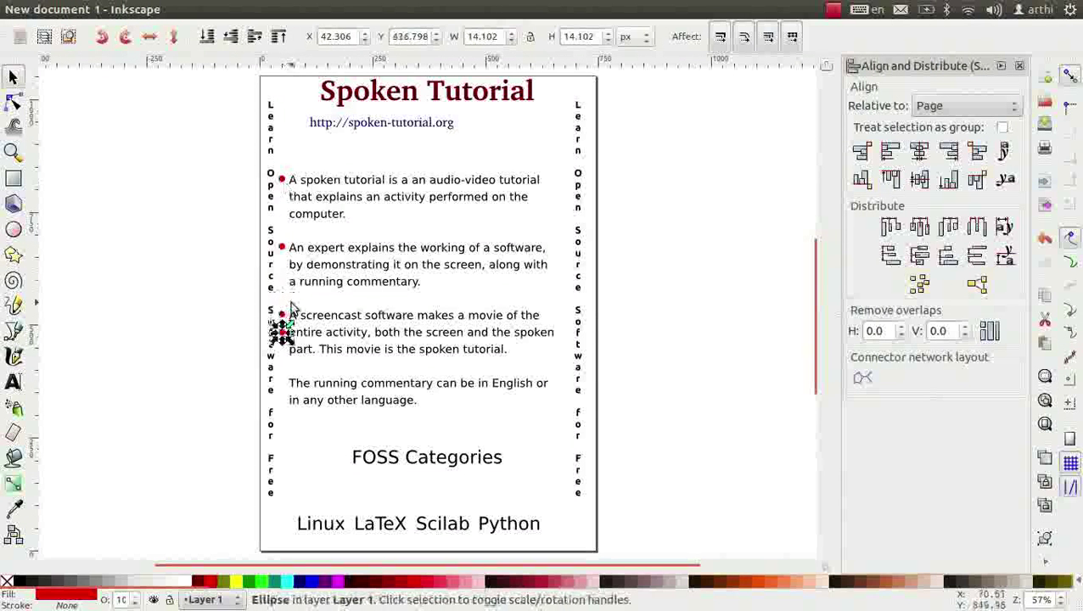
key("shift+Down")
key("shift+Down")
key("shift+Down")
key("shift+Down")
key("shift+Down")
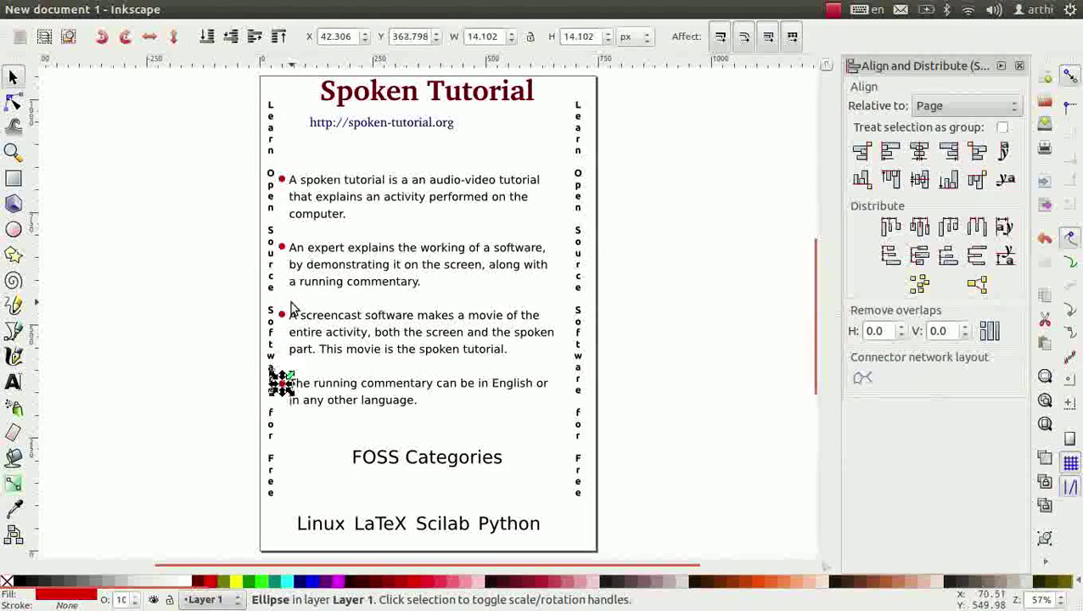
key("Escape")
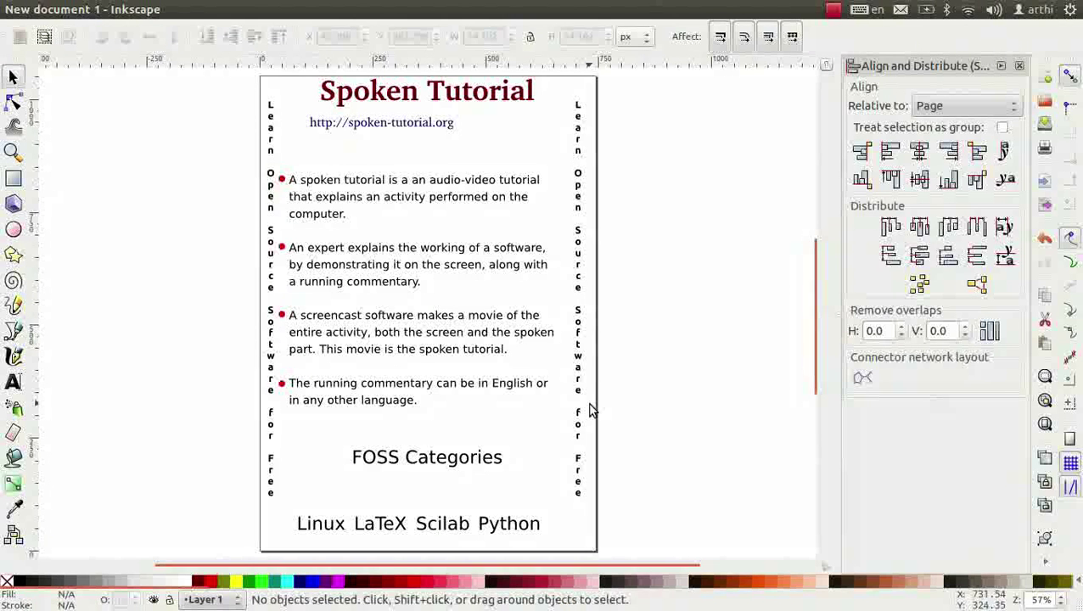